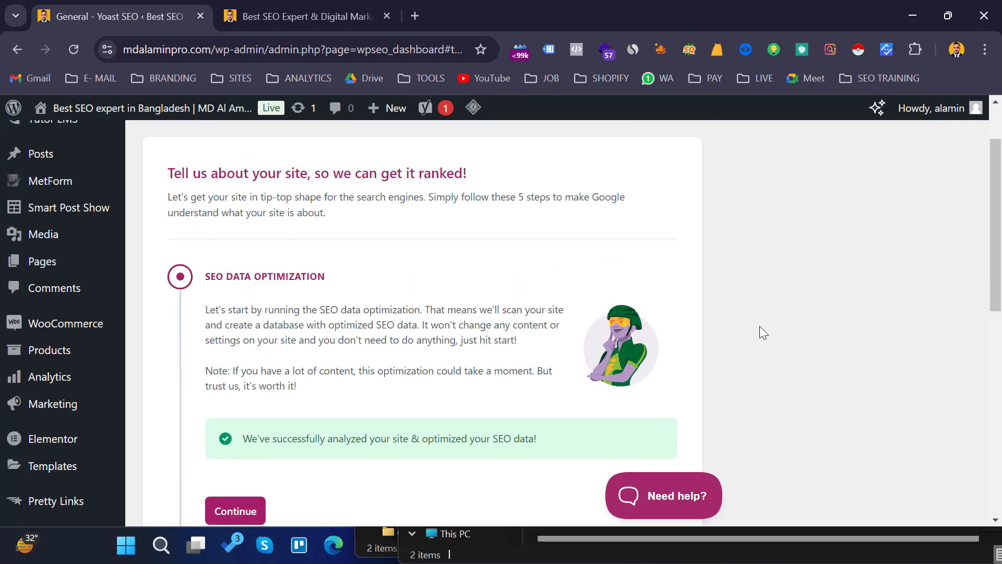
# - Review the SEO data optimization section of the Yoast first-time configuration
pyautogui.scroll(-4, 760, 327)
pyautogui.scroll(6, 760, 327)
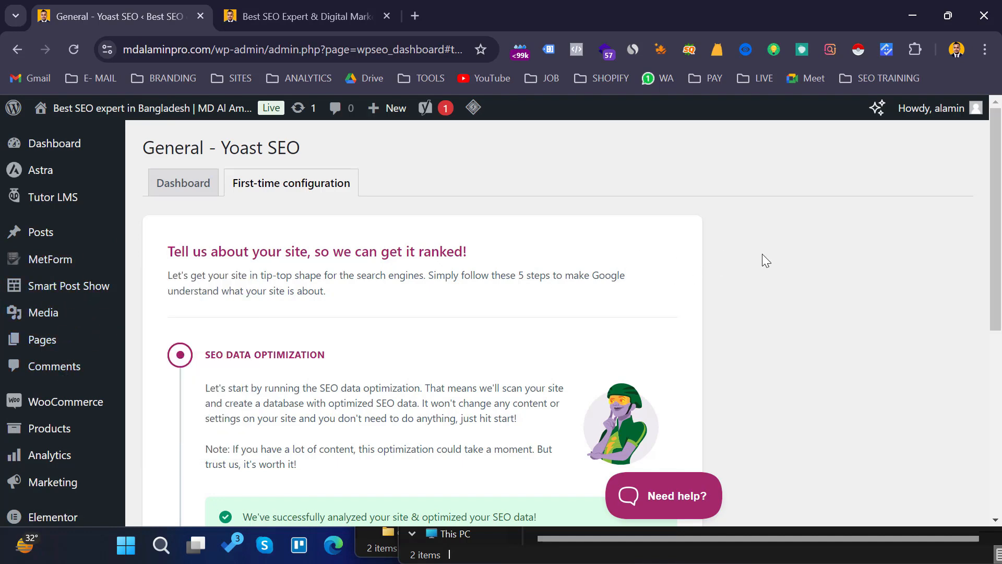
pyautogui.scroll(-7, 70, 372)
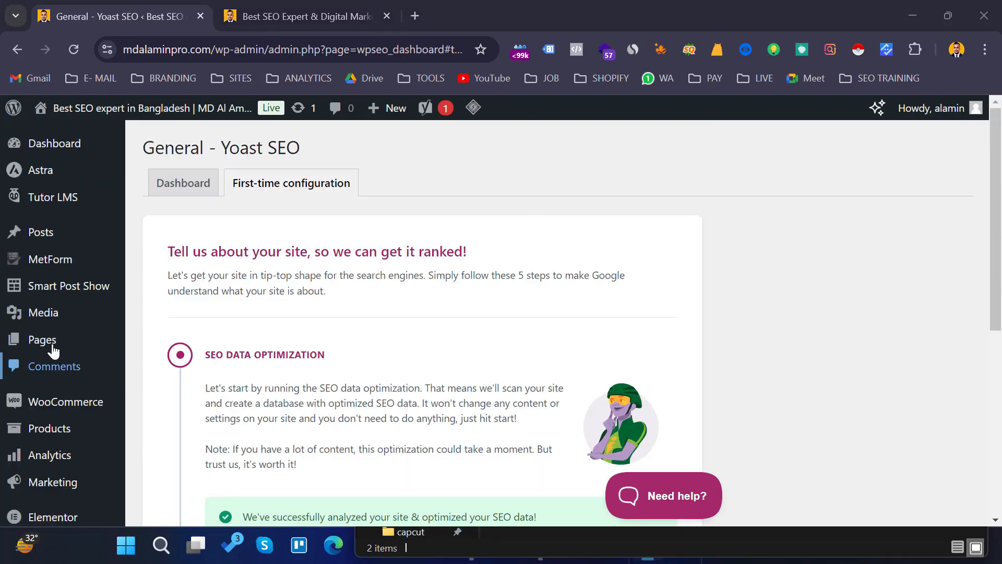
pyautogui.scroll(-3, 780, 268)
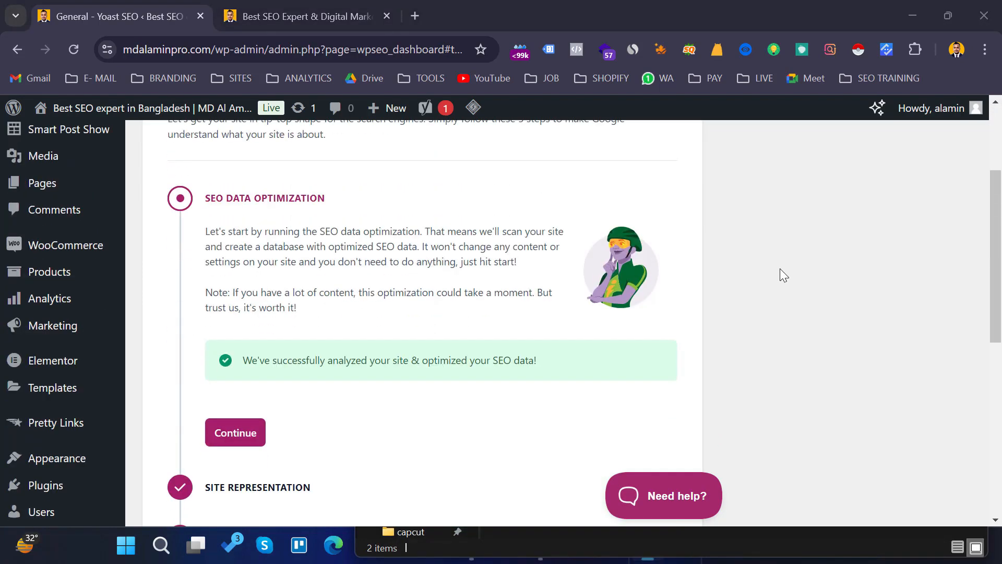
pyautogui.scroll(-3, 780, 268)
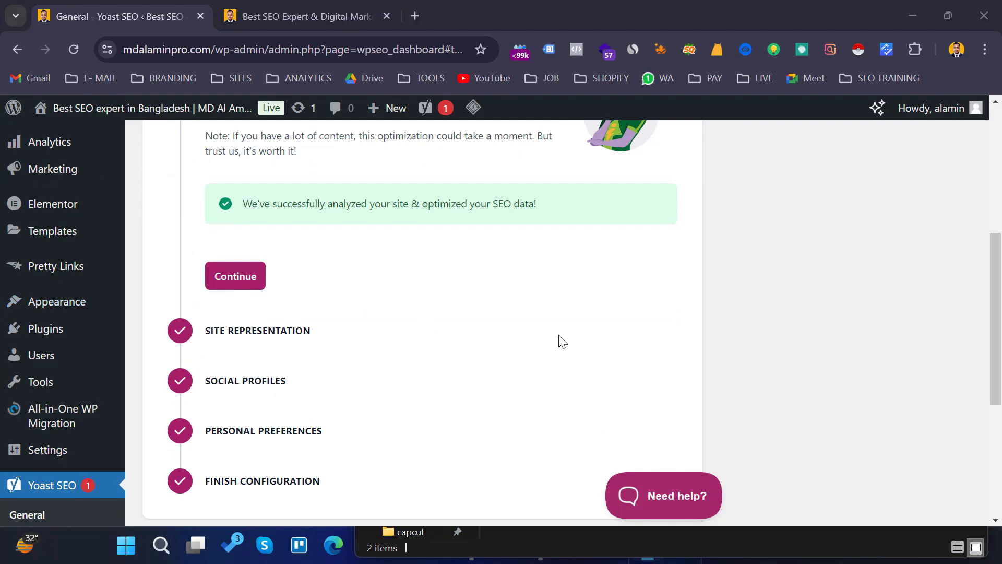
pyautogui.scroll(5, 918, 320)
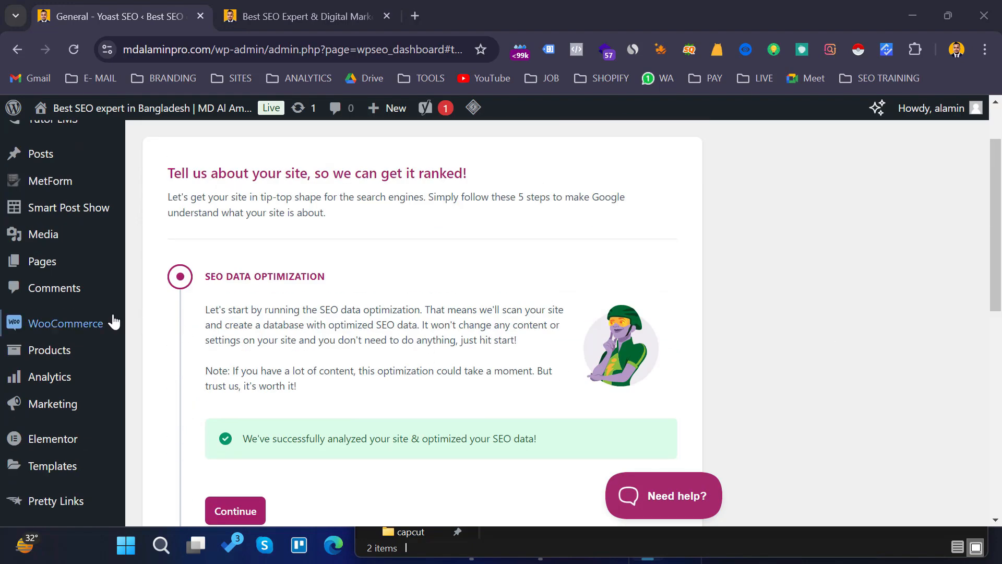
pyautogui.scroll(-4, 71, 332)
pyautogui.scroll(-2, 58, 407)
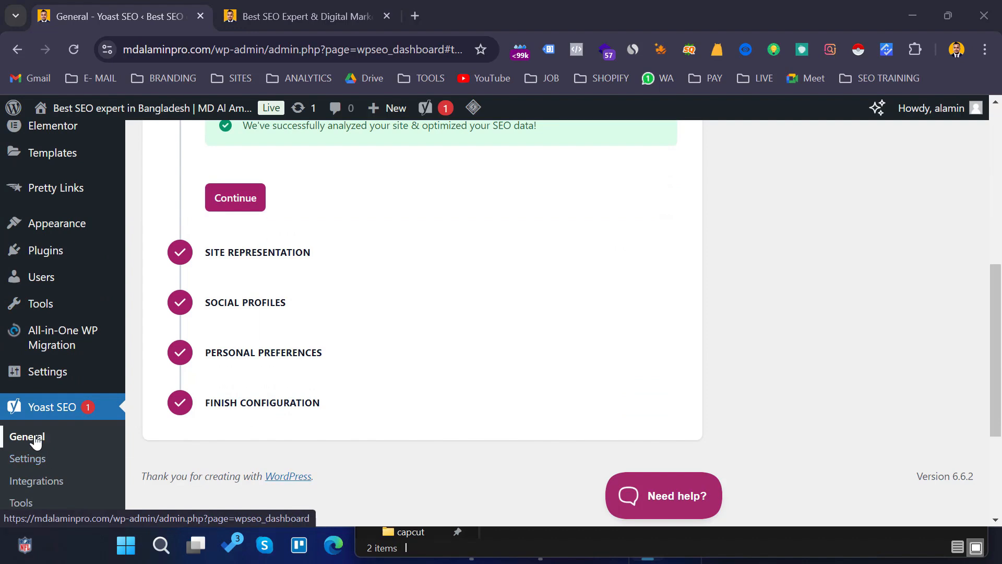
pyautogui.scroll(5, 859, 339)
pyautogui.scroll(3, 844, 350)
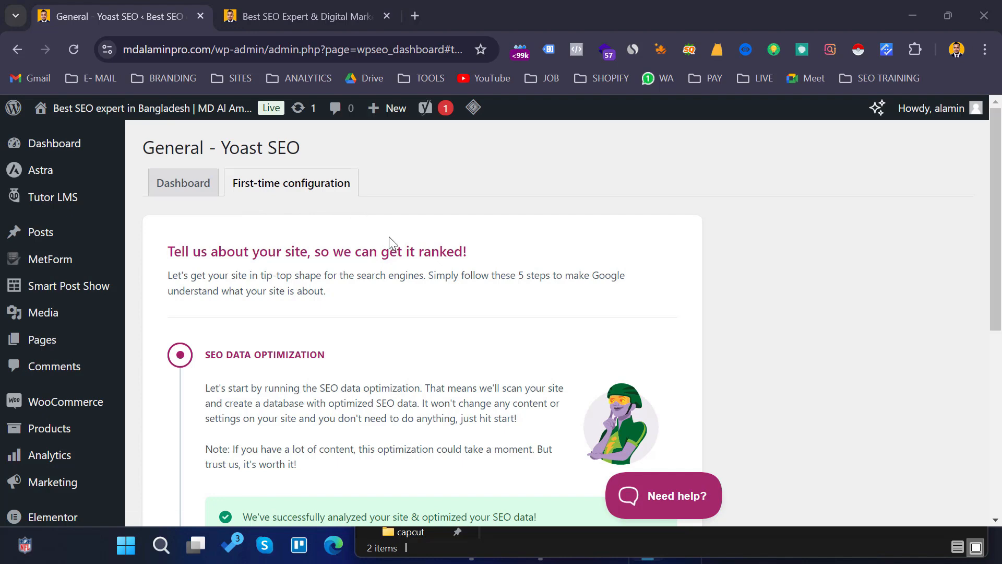
pyautogui.scroll(-1, 389, 246)
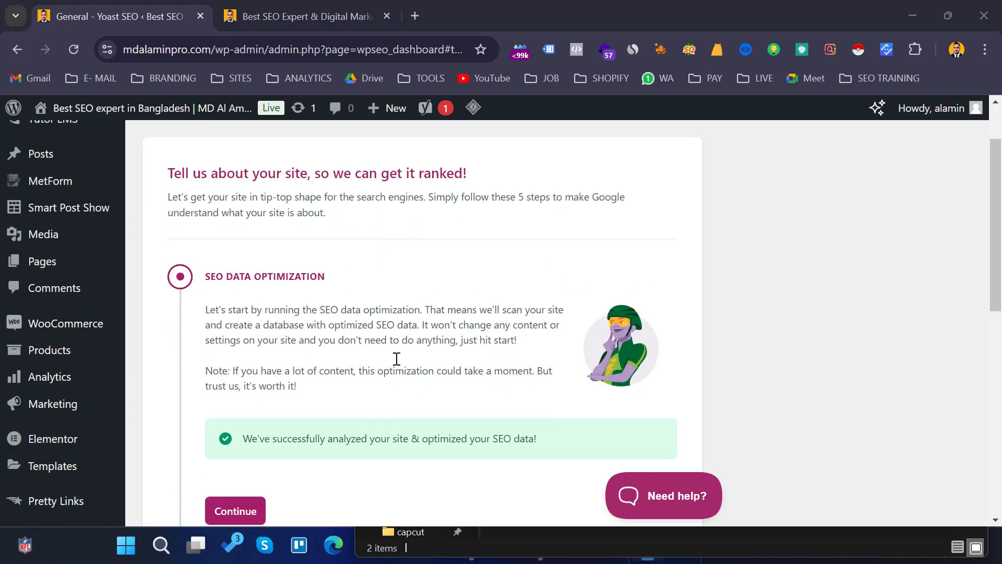
pyautogui.scroll(-1, 365, 306)
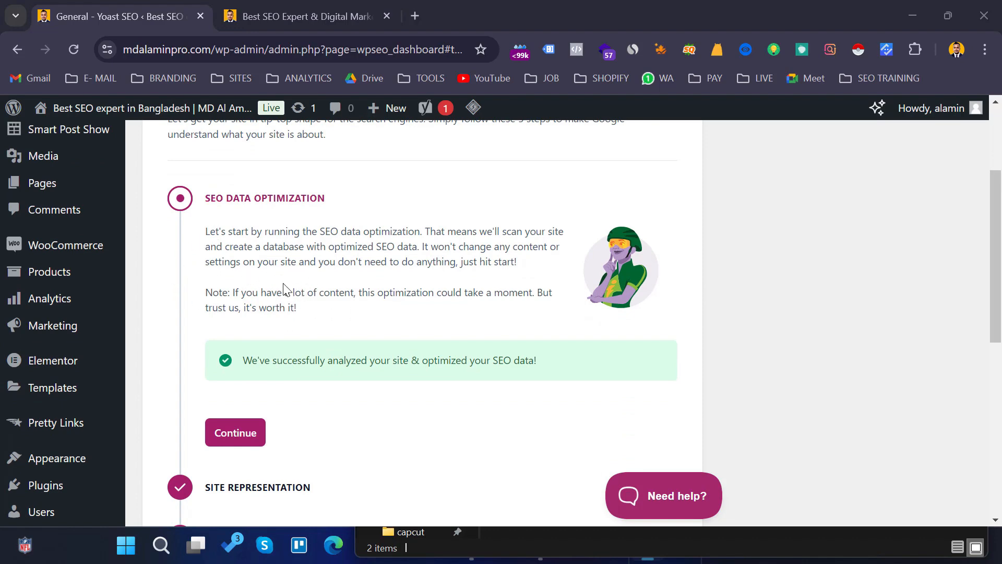
pyautogui.scroll(3, 621, 128)
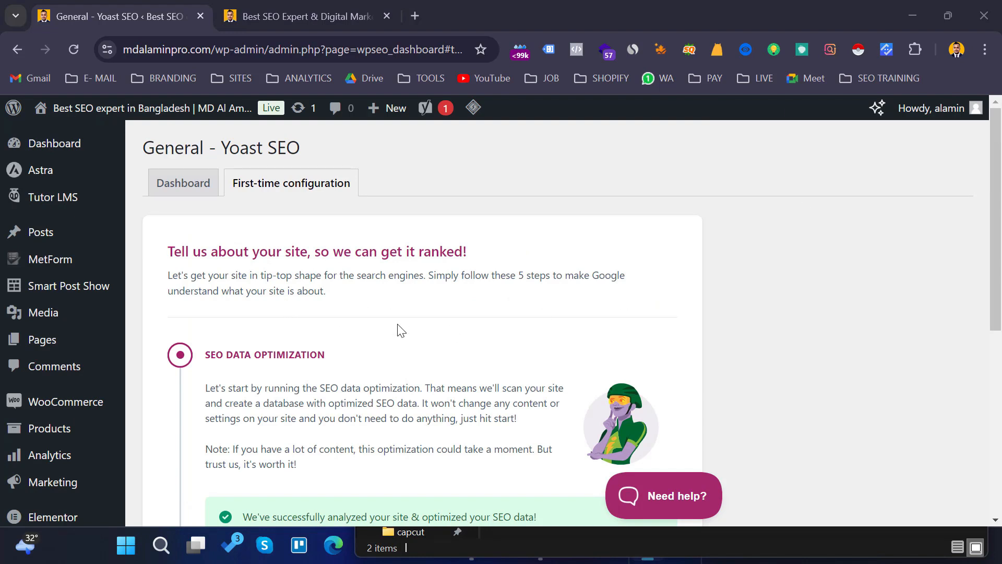
# - Continue past the completed SEO data optimization step of the configuration
pyautogui.scroll(-2, 397, 329)
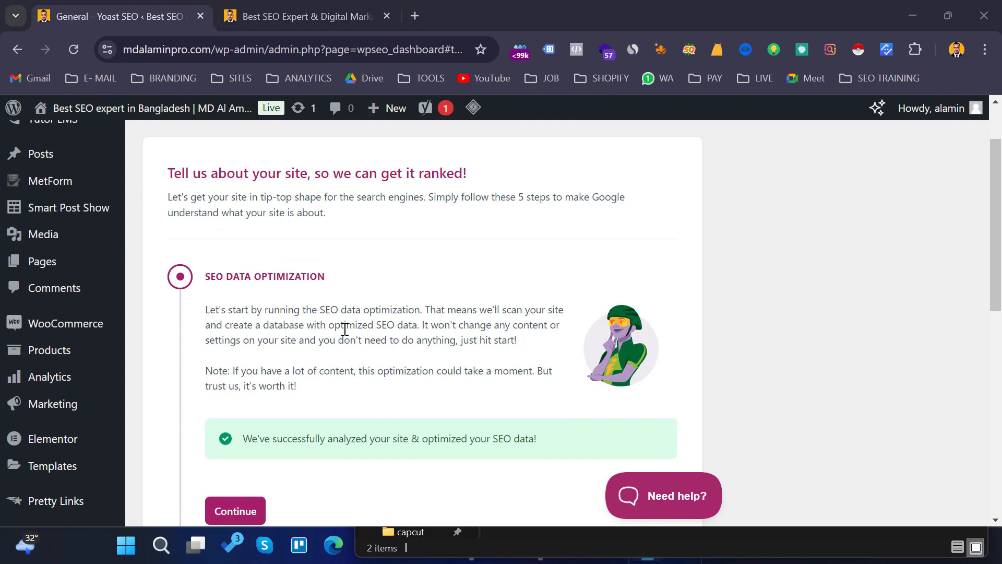
pyautogui.scroll(-3, 345, 329)
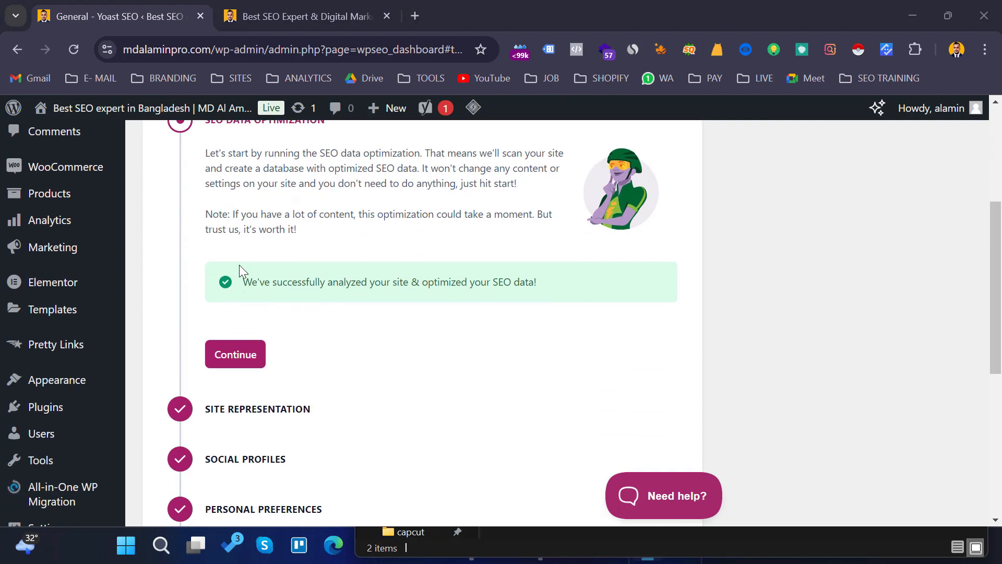
pyautogui.click(233, 354)
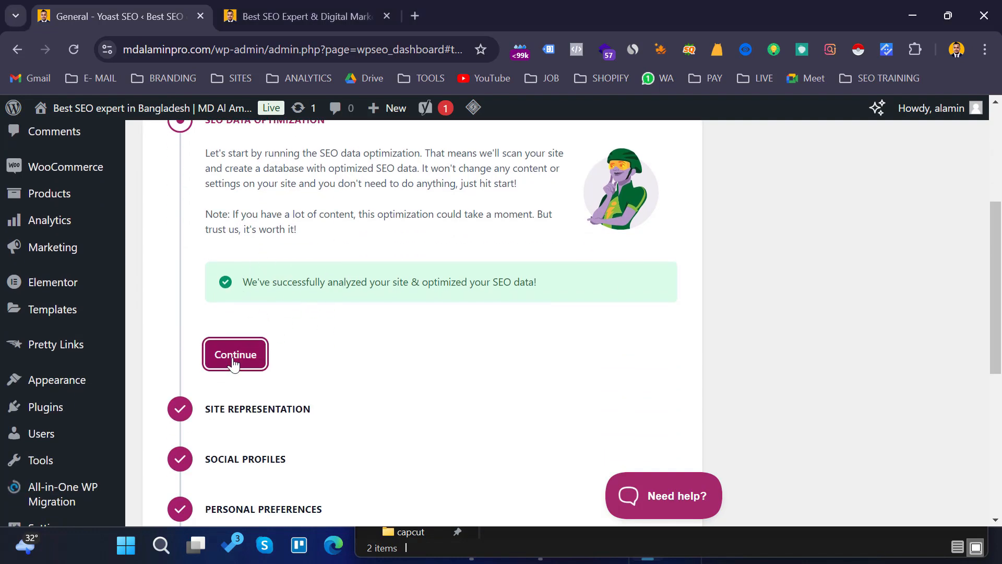
pyautogui.scroll(2, 344, 304)
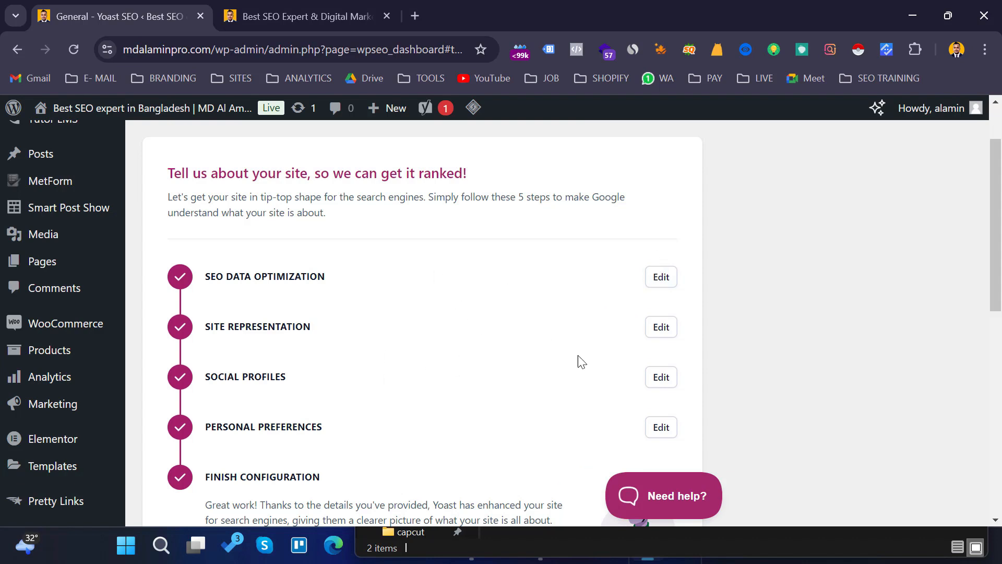
# - Open the Site Representation step for editing and check the Organization or Person choice
pyautogui.click(661, 328)
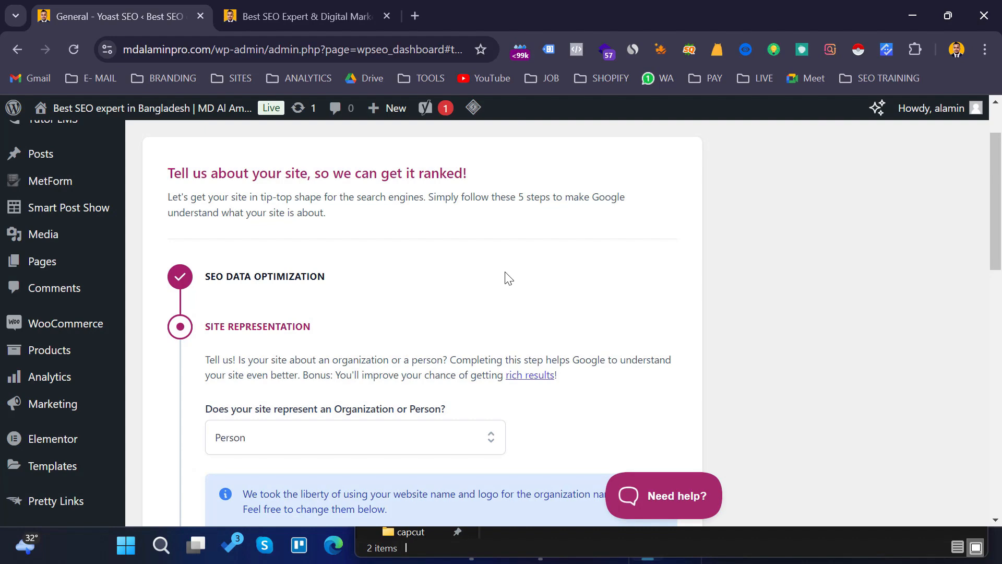
pyautogui.scroll(-2, 509, 279)
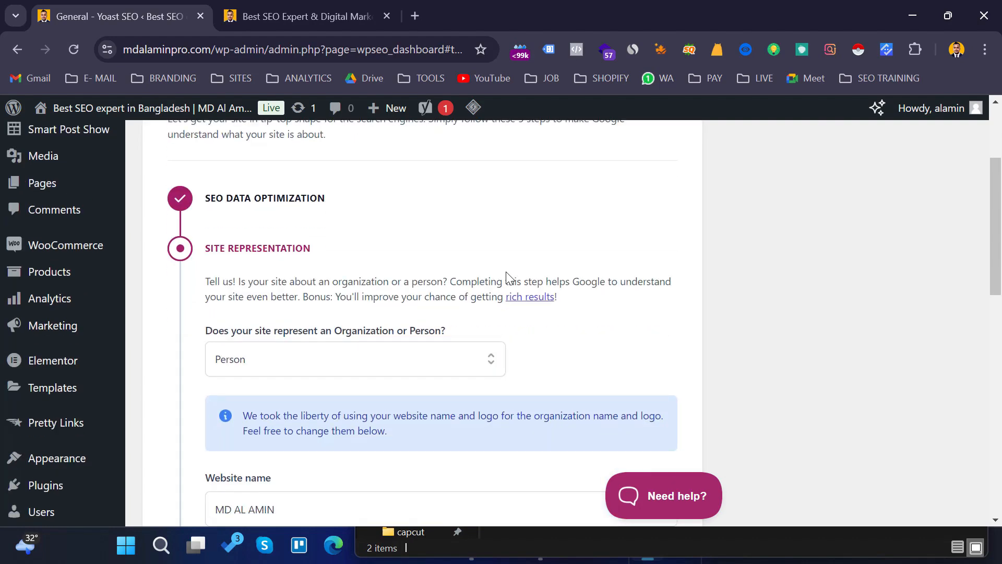
pyautogui.scroll(-2, 537, 277)
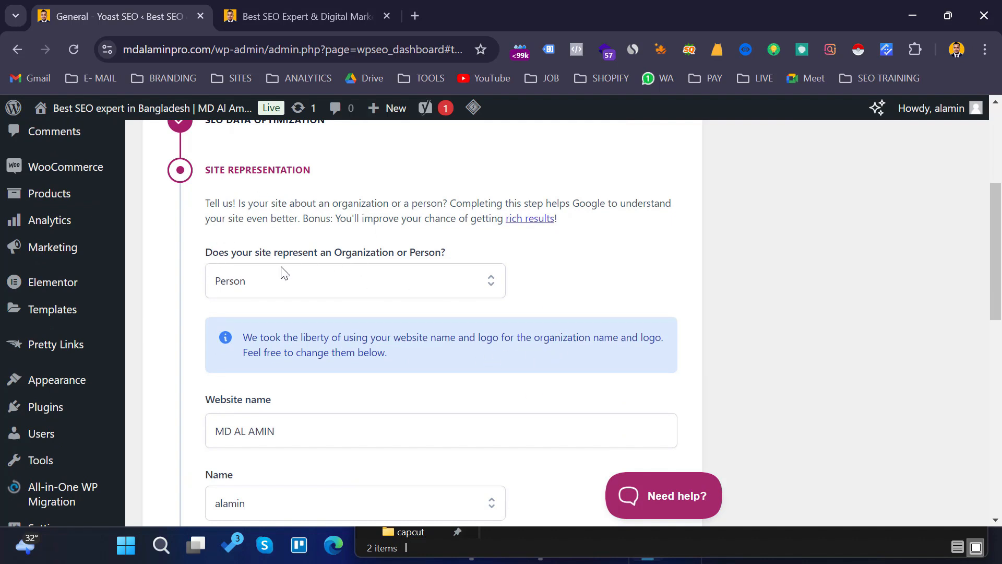
pyautogui.click(492, 287)
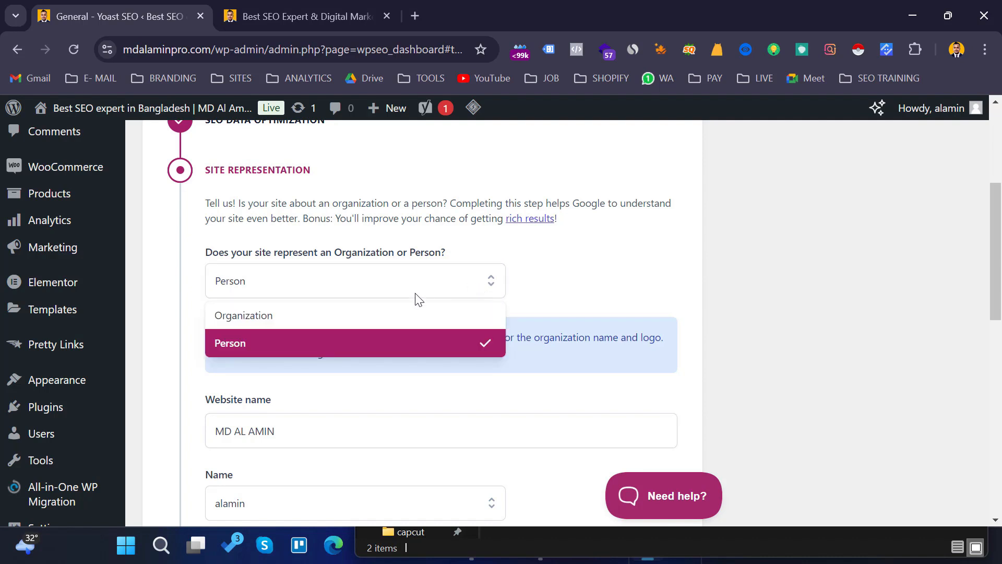
pyautogui.click(572, 273)
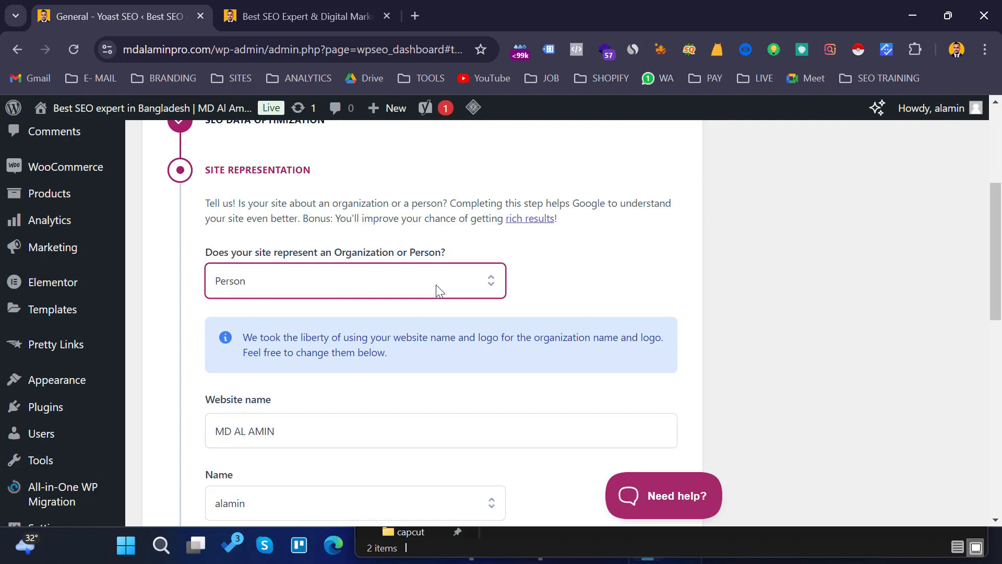
pyautogui.click(488, 280)
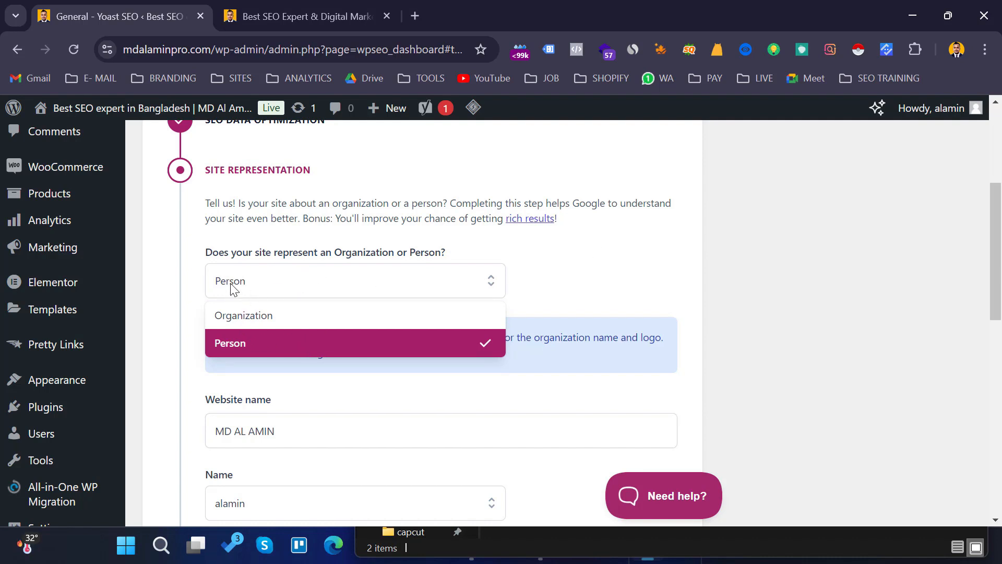
pyautogui.click(557, 277)
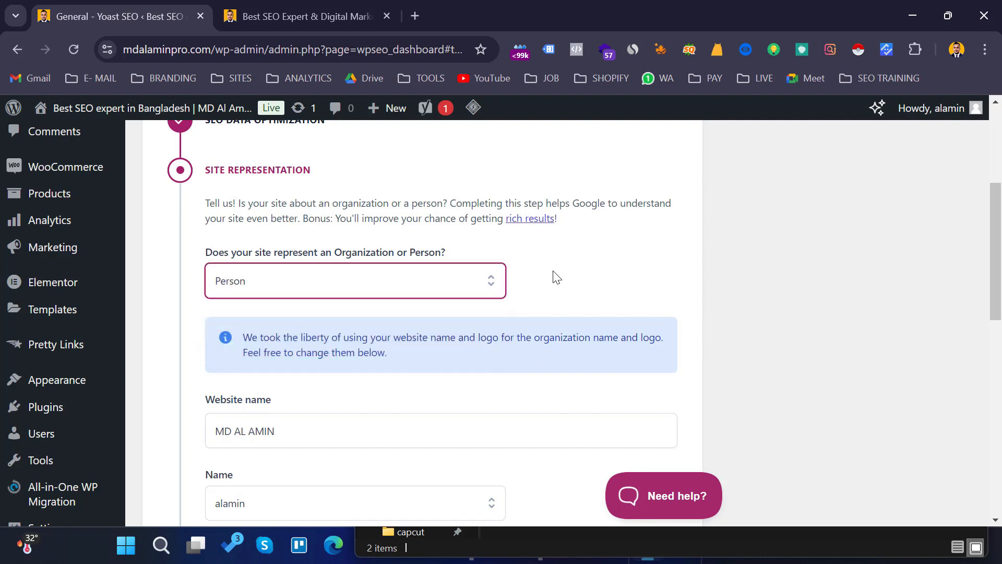
# - Save the Site Representation settings with Person selected and the existing personal logo
pyautogui.scroll(-5, 585, 328)
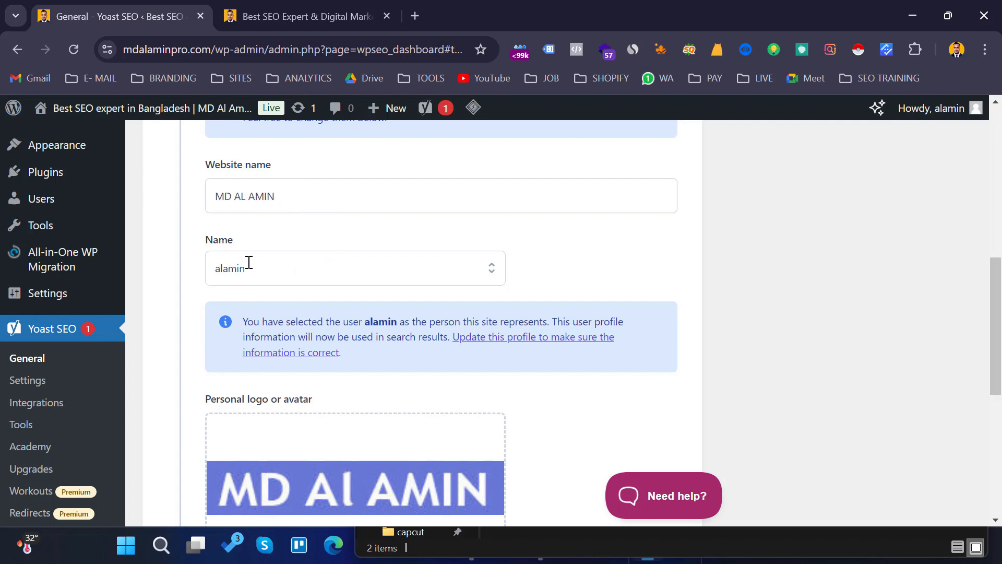
pyautogui.scroll(-3, 534, 269)
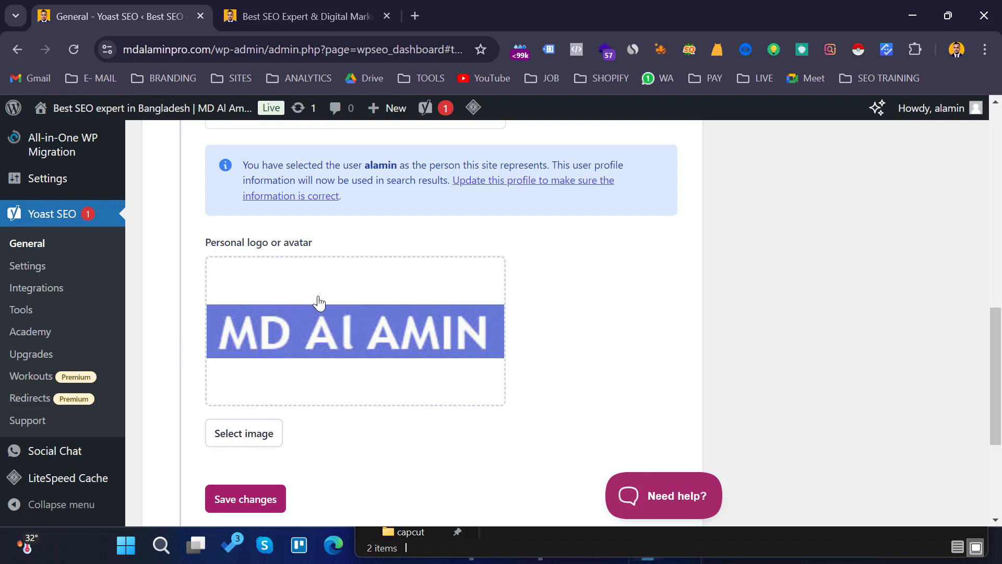
pyautogui.scroll(-3, 485, 293)
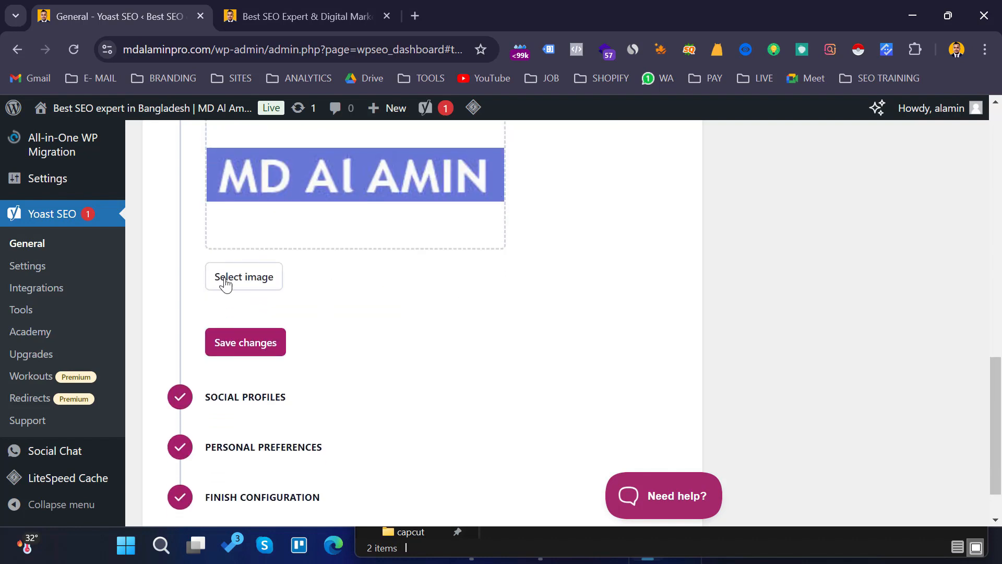
pyautogui.click(249, 345)
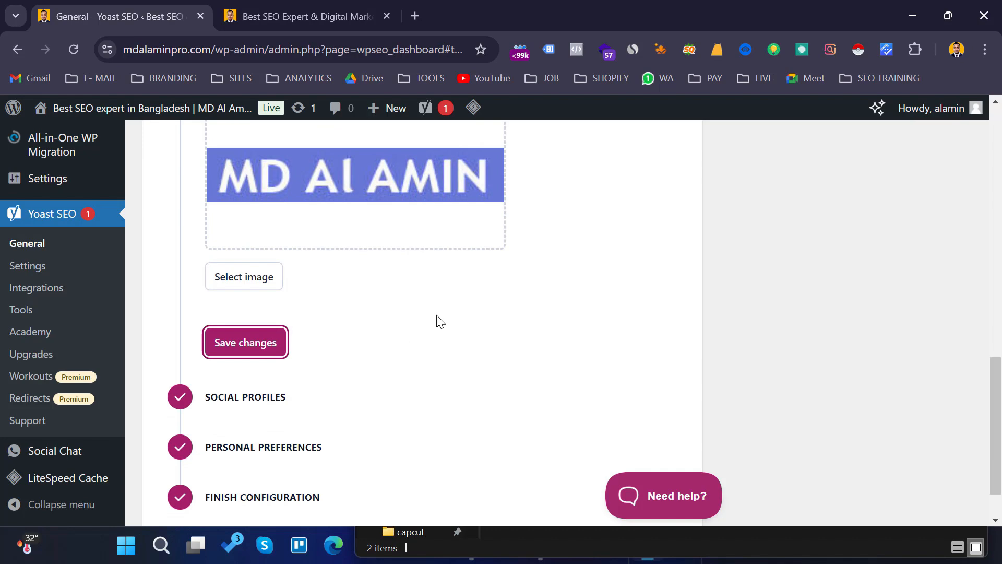
# - Open the Social Profiles step for editing and save its changes
pyautogui.scroll(-2, 442, 319)
pyautogui.scroll(7, 454, 313)
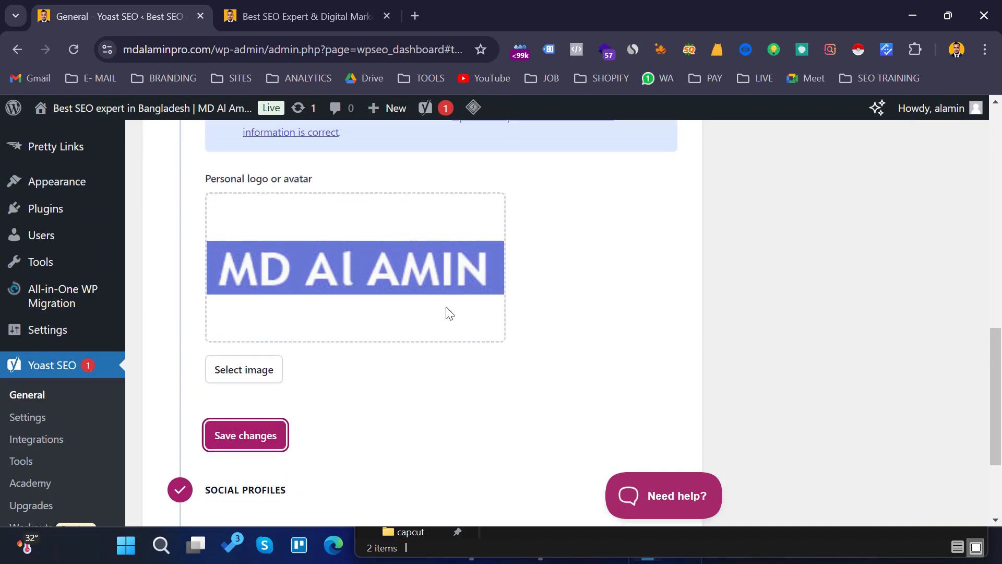
pyautogui.scroll(9, 480, 309)
pyautogui.scroll(-10, 480, 309)
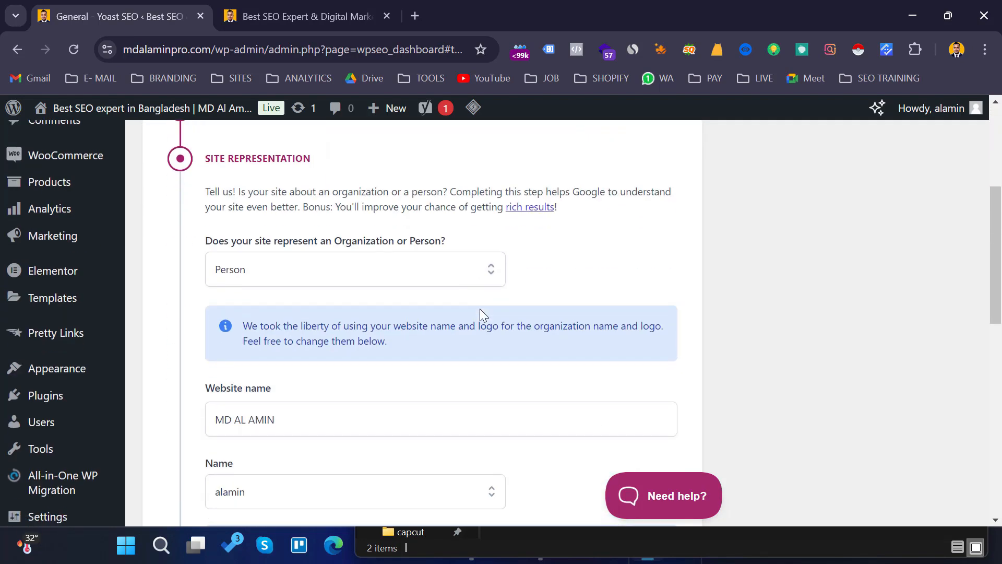
pyautogui.scroll(-5, 481, 309)
pyautogui.click(258, 287)
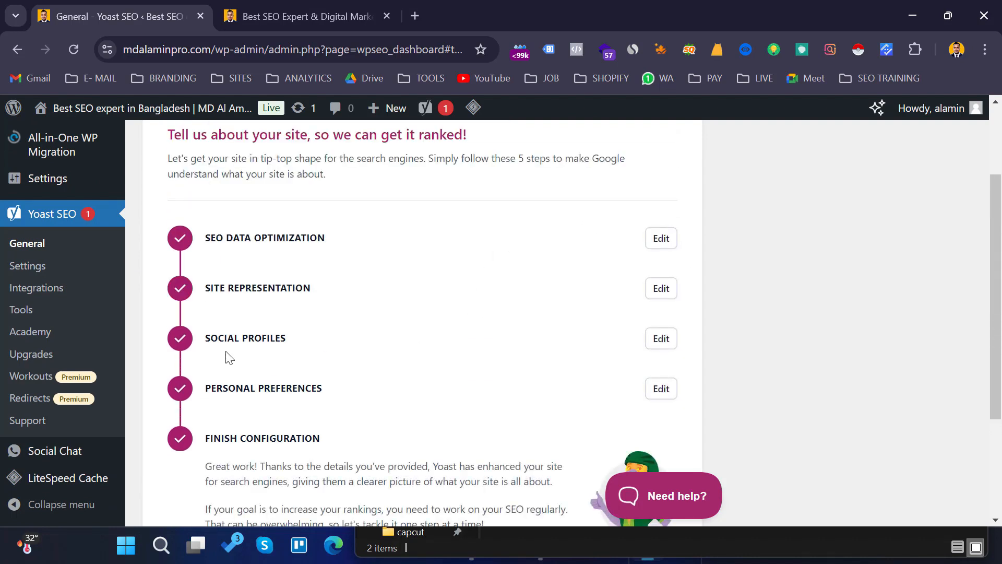
pyautogui.click(661, 339)
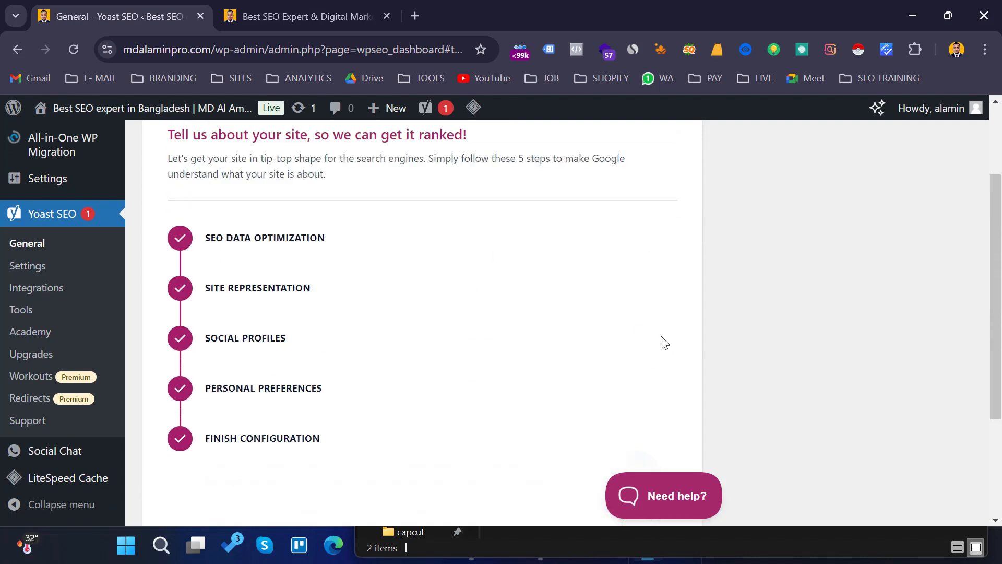
pyautogui.scroll(-3, 536, 309)
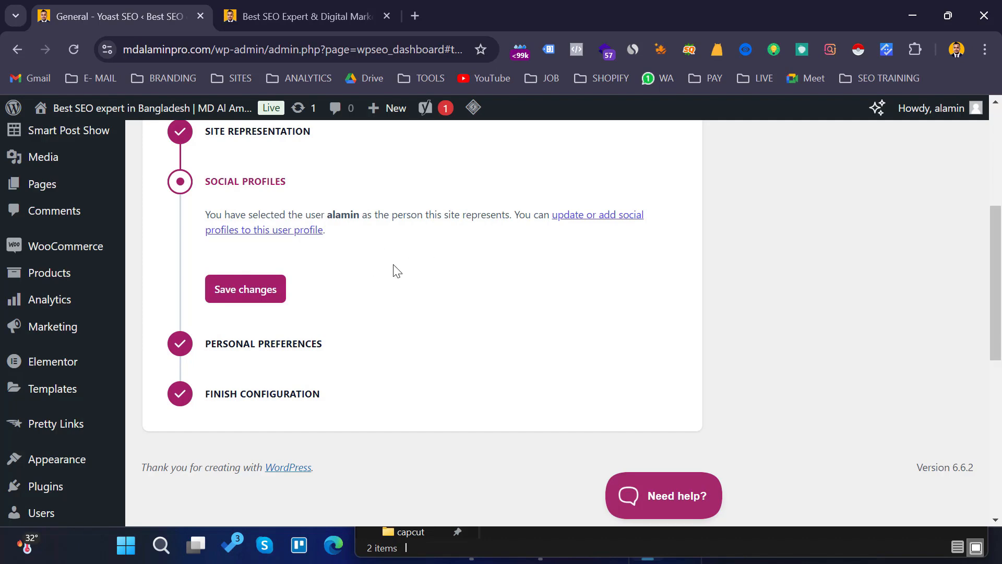
pyautogui.scroll(-2, 413, 276)
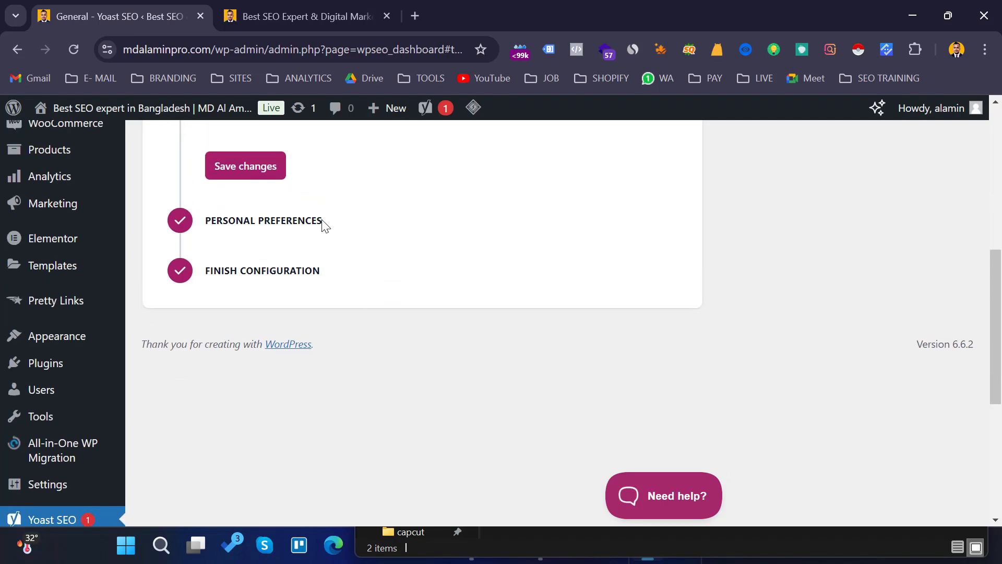
pyautogui.scroll(2, 325, 226)
pyautogui.click(243, 291)
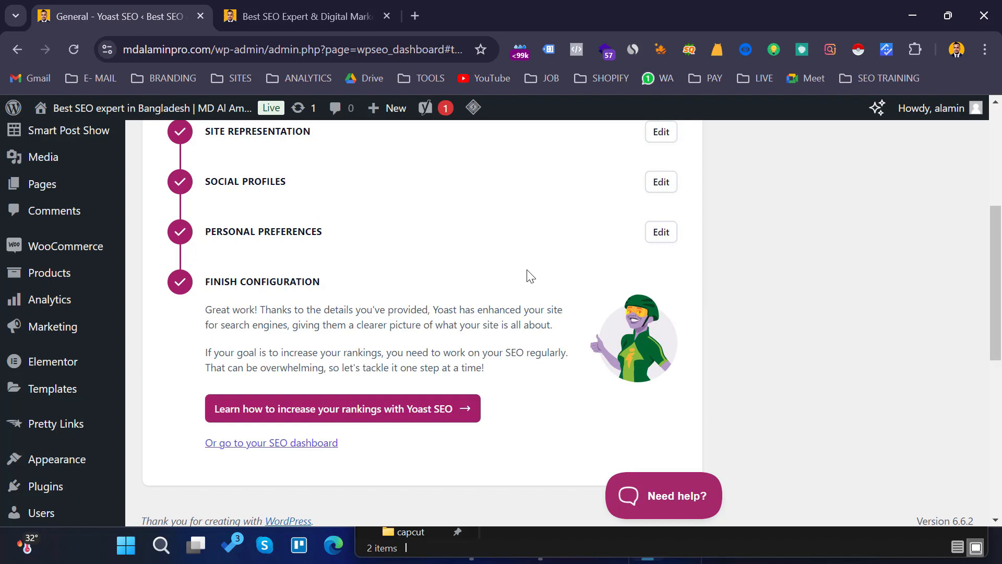
# - Open the Personal Preferences step for editing and save its changes with site data collection allowed
pyautogui.click(660, 233)
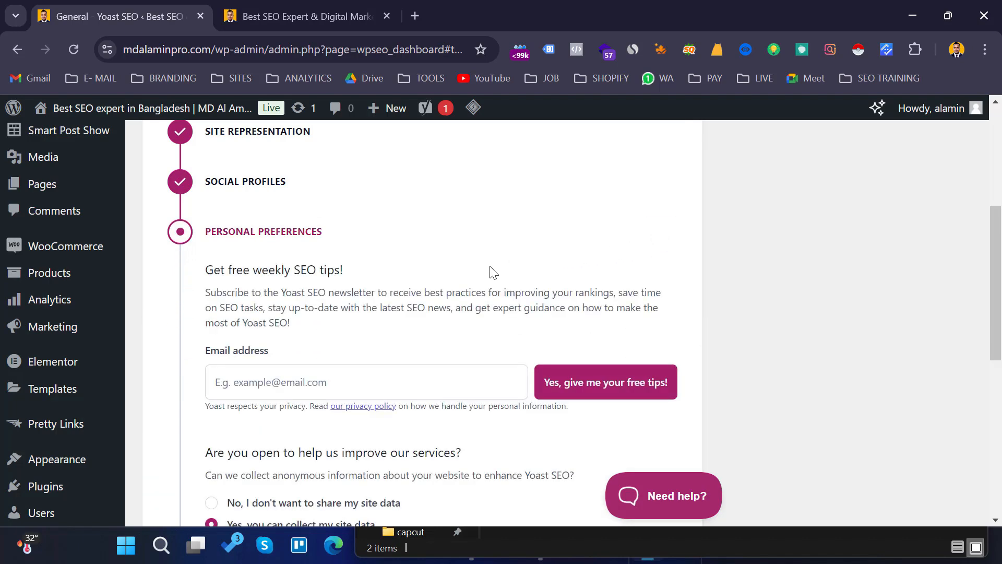
pyautogui.scroll(-1, 494, 272)
pyautogui.scroll(-2, 360, 287)
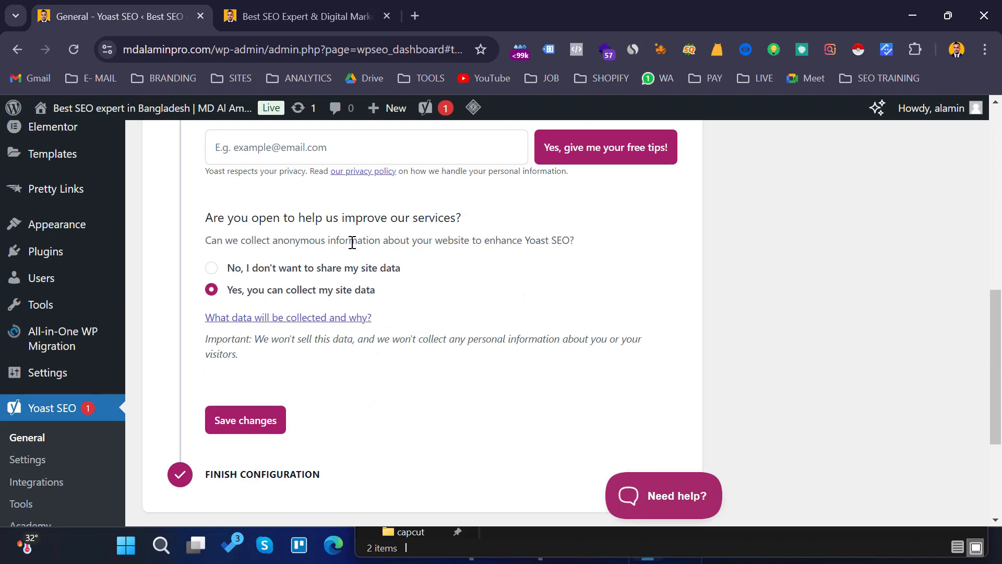
pyautogui.scroll(2, 351, 241)
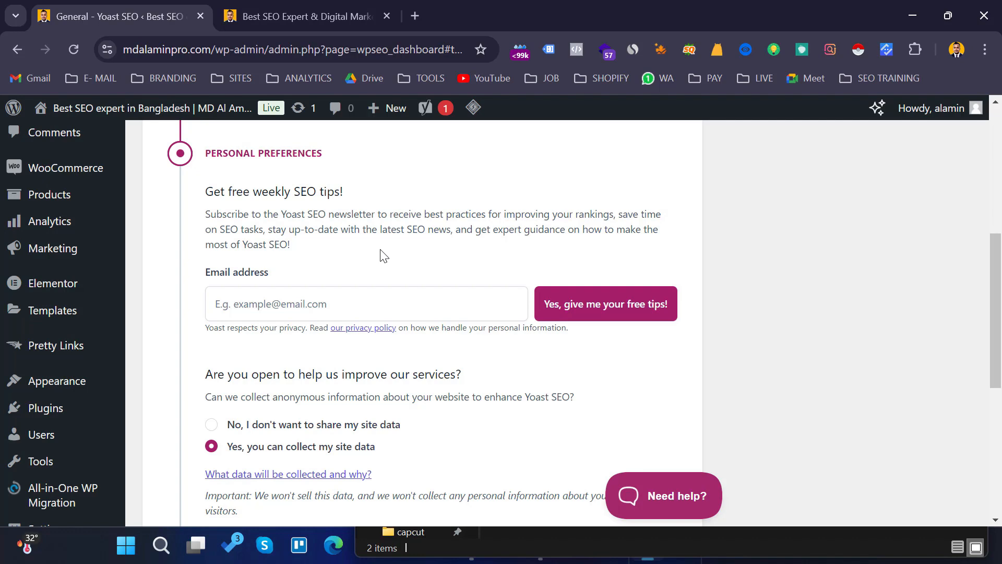
pyautogui.scroll(-1, 384, 256)
pyautogui.scroll(-3, 477, 282)
pyautogui.scroll(1, 478, 273)
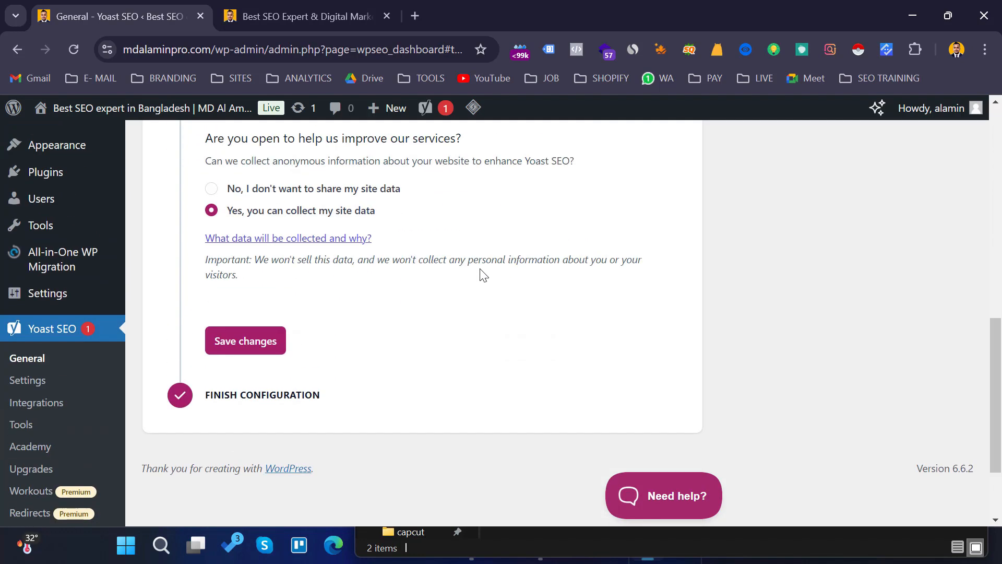
pyautogui.scroll(-1, 470, 269)
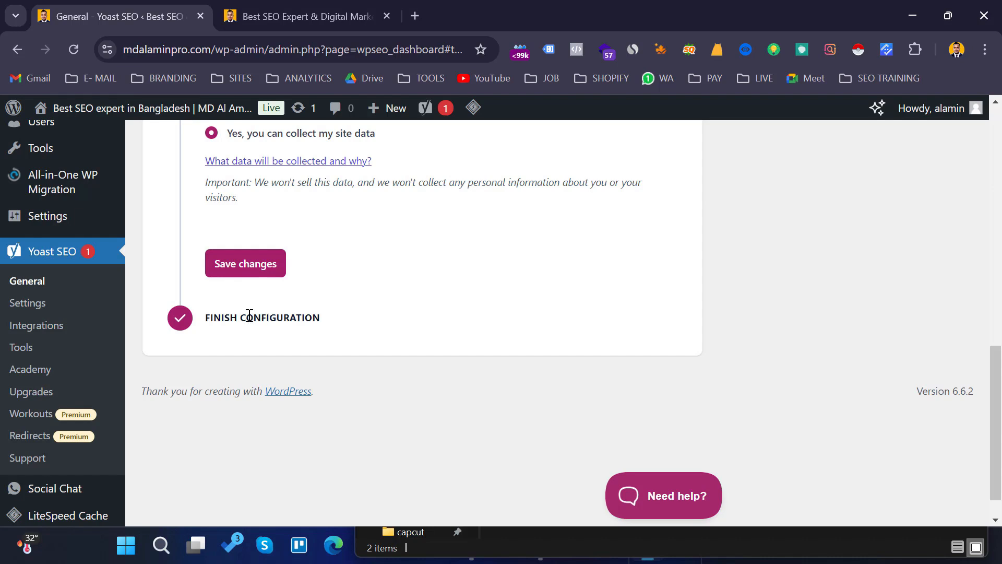
pyautogui.click(242, 271)
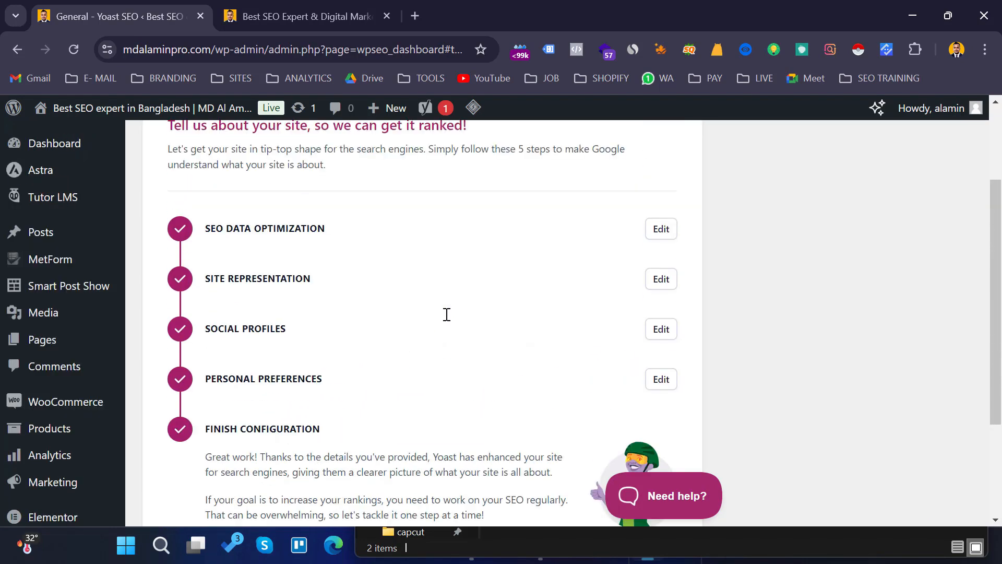
# - Open the Yoast SEO Settings page
pyautogui.scroll(-3, 450, 317)
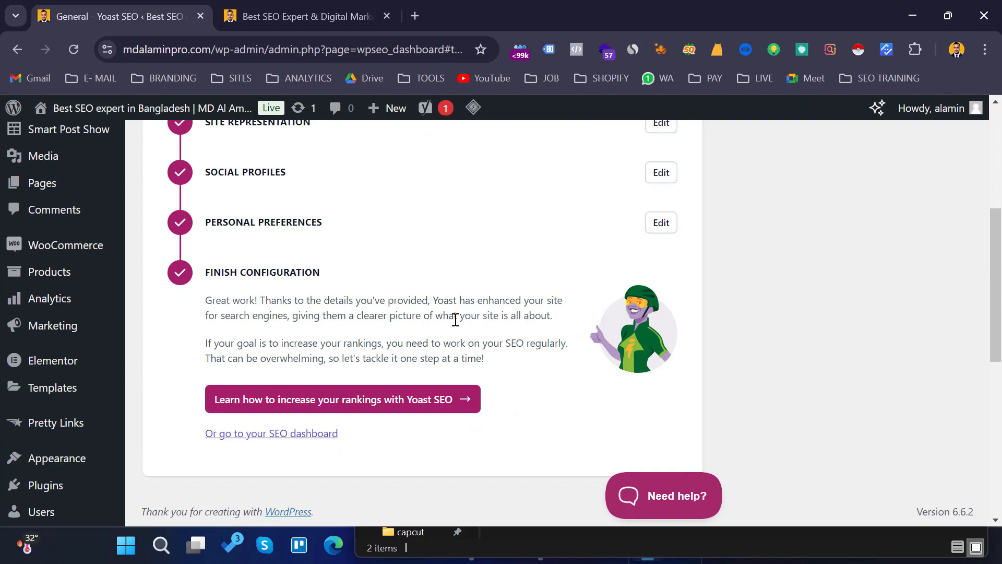
pyautogui.scroll(-6, 429, 299)
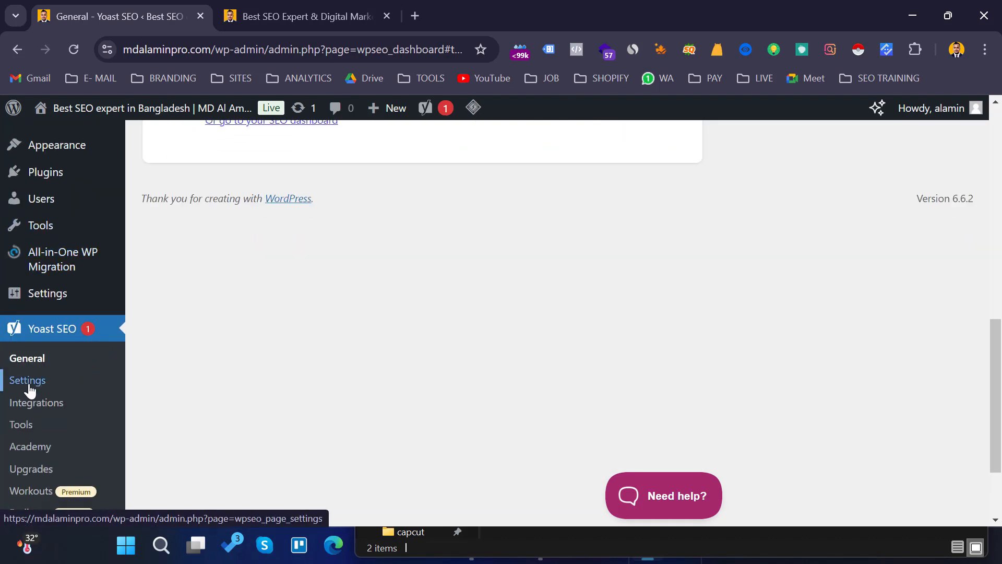
pyautogui.click(29, 390)
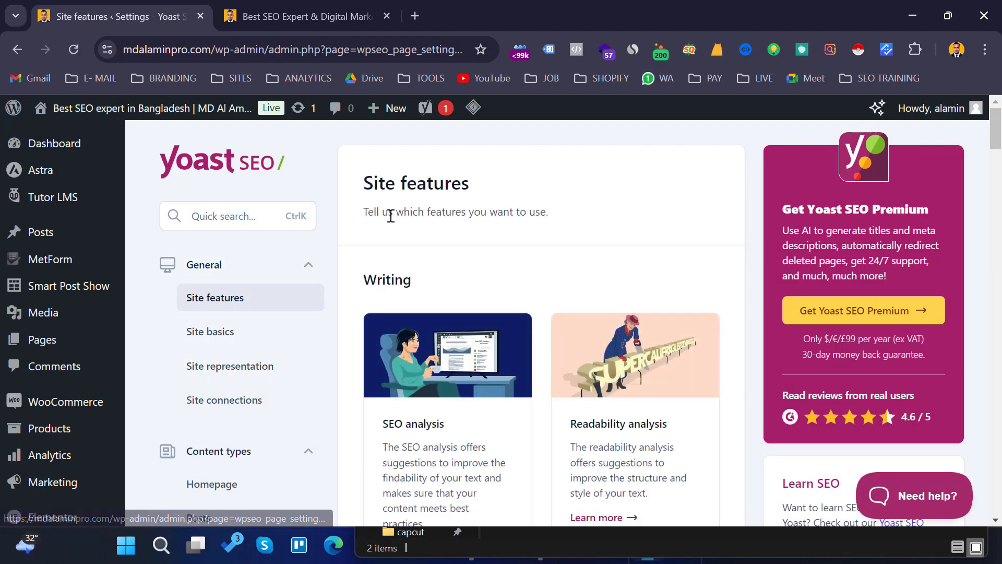
# - Review the feature toggles listed on the Site features page
pyautogui.scroll(-3, 397, 219)
pyautogui.scroll(3, 459, 252)
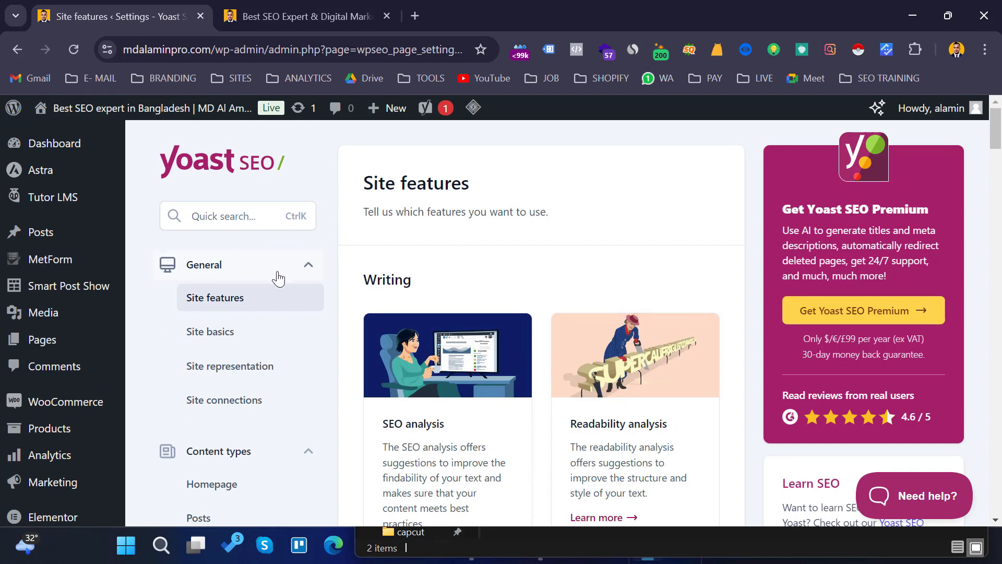
pyautogui.scroll(-3, 502, 265)
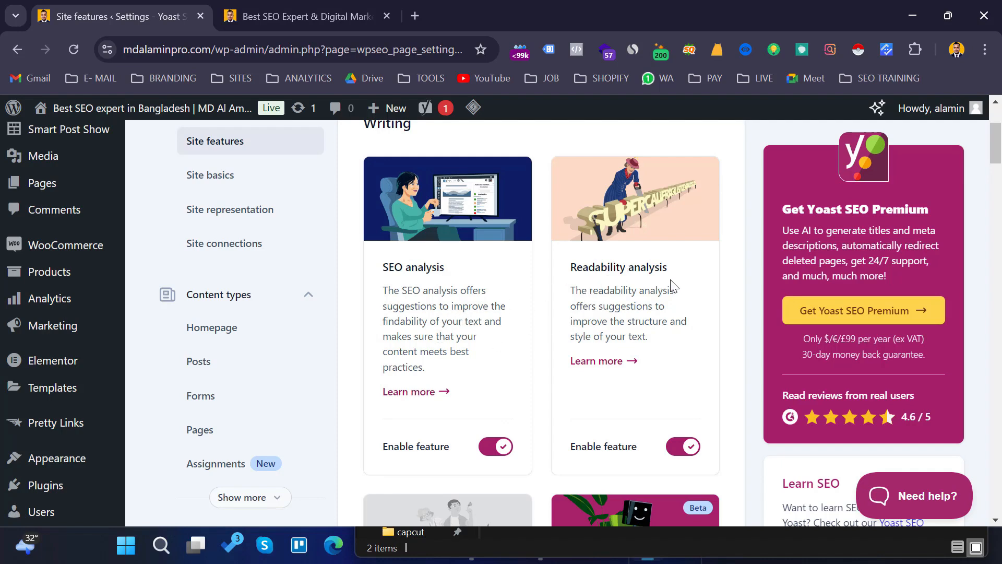
pyautogui.scroll(-9, 538, 314)
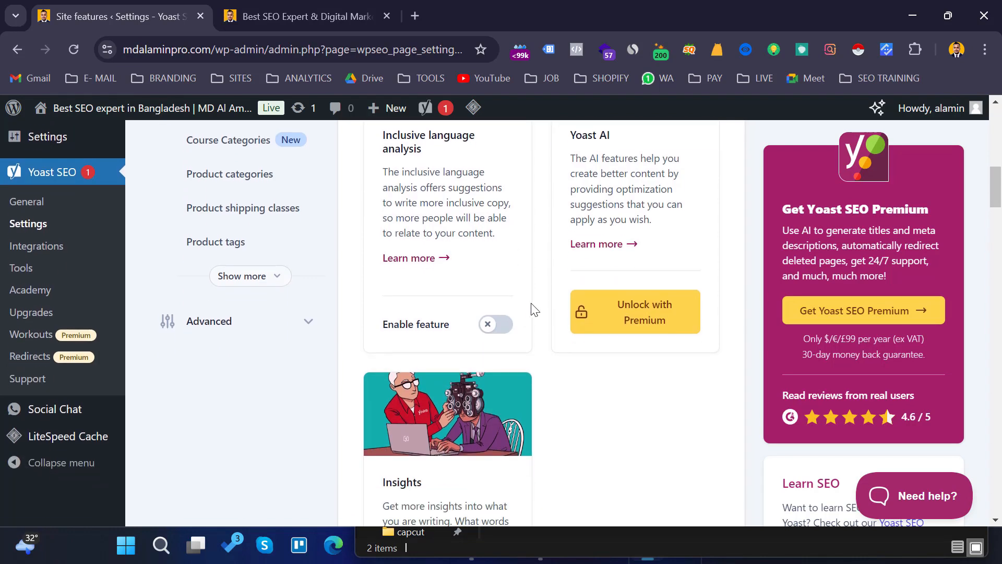
pyautogui.scroll(6, 534, 298)
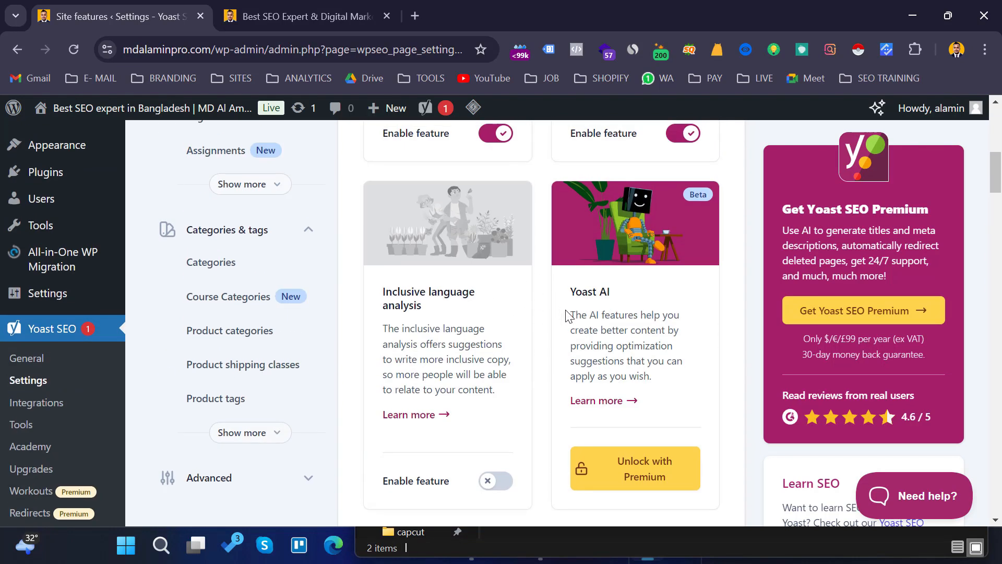
pyautogui.scroll(-5, 477, 339)
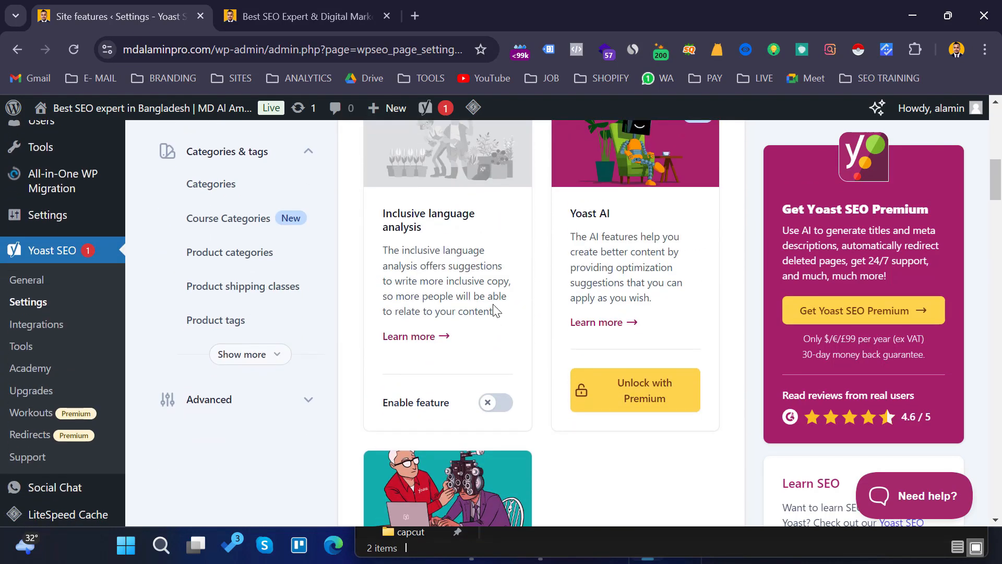
pyautogui.scroll(-9, 539, 316)
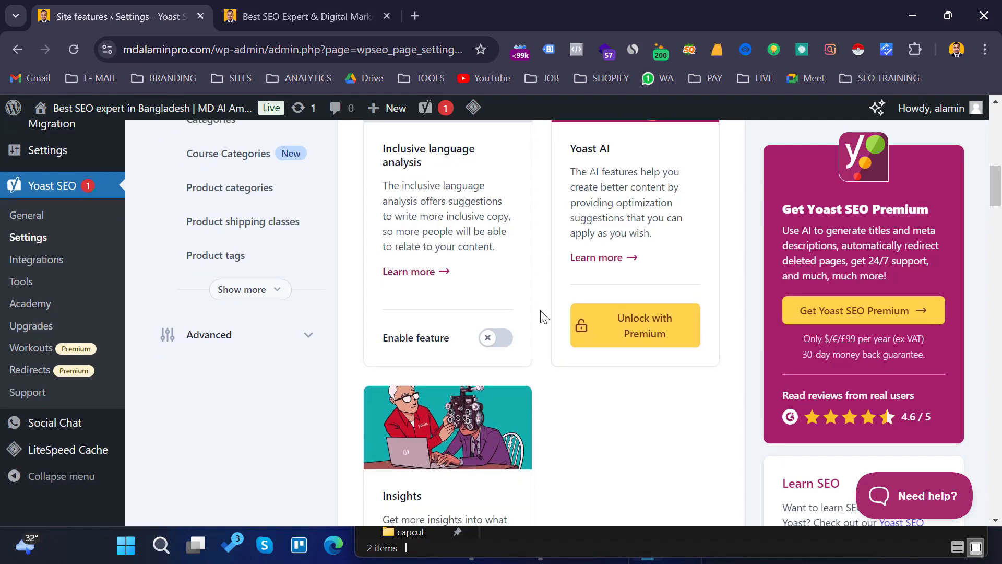
pyautogui.scroll(-12, 543, 322)
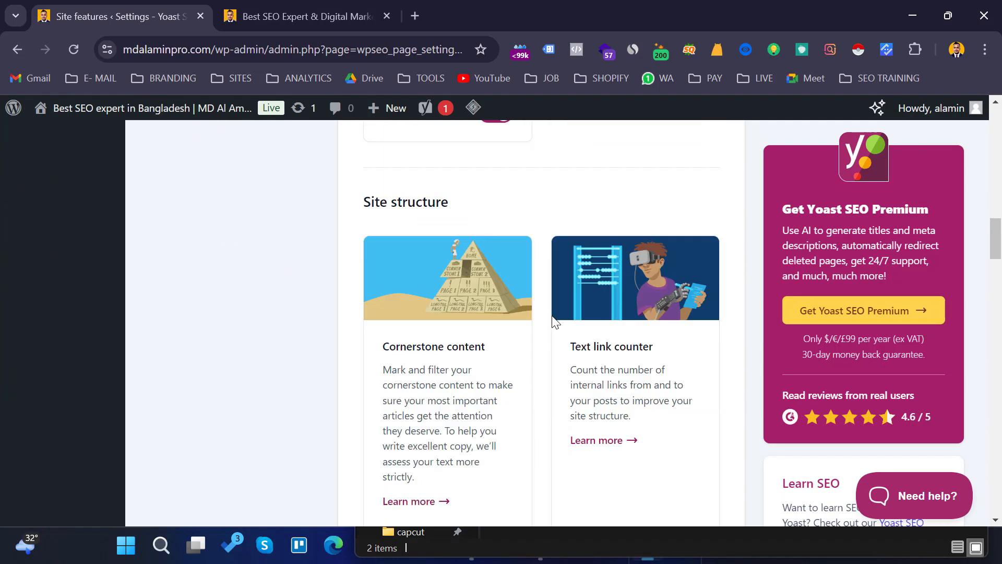
pyautogui.scroll(-5, 562, 327)
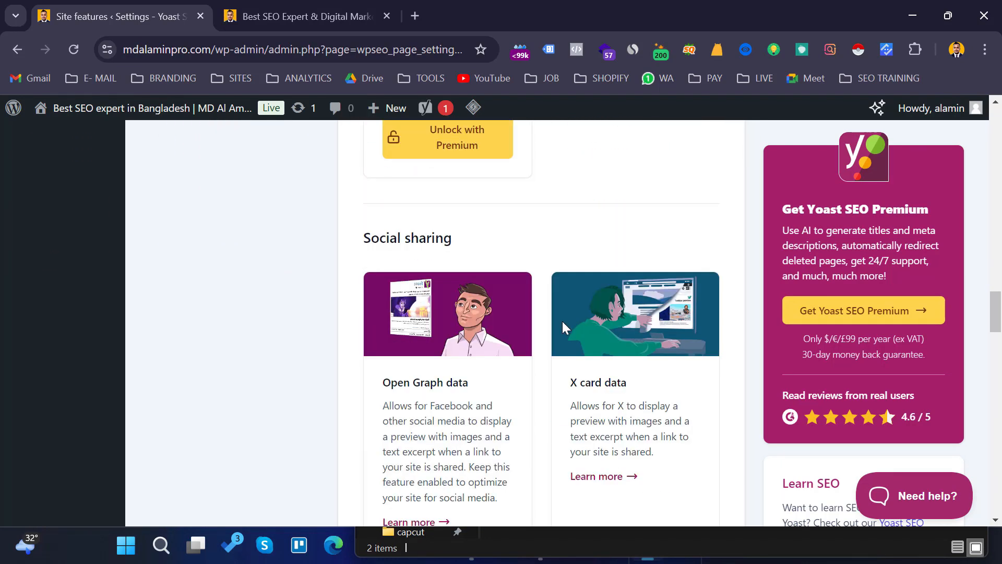
pyautogui.scroll(-10, 351, 333)
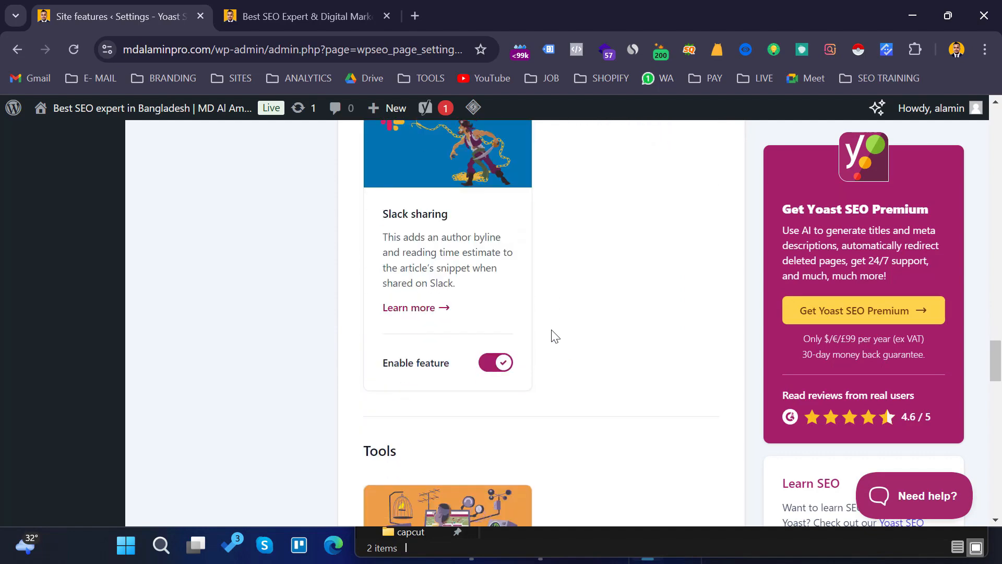
pyautogui.scroll(-8, 558, 335)
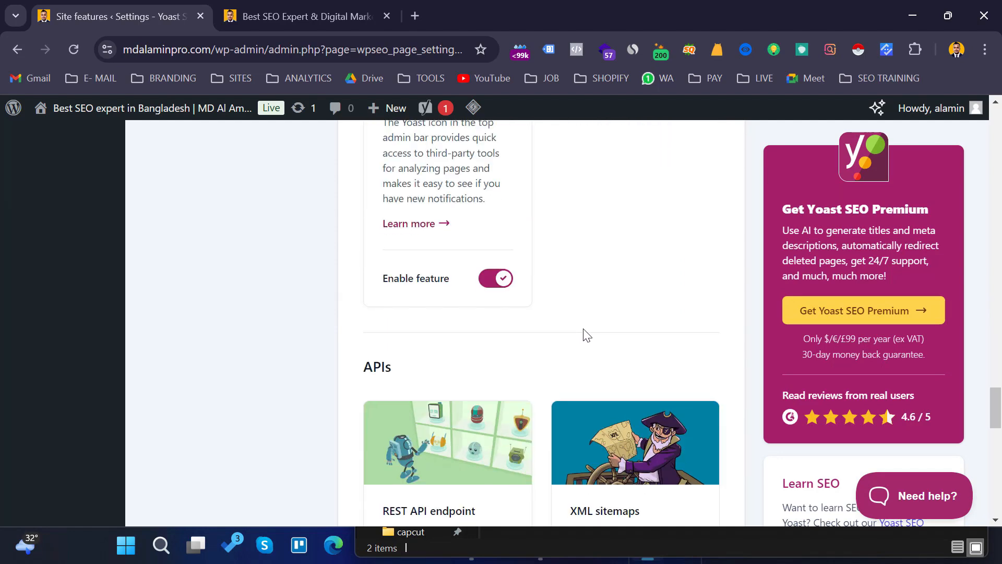
pyautogui.scroll(-4, 583, 336)
pyautogui.scroll(7, 511, 395)
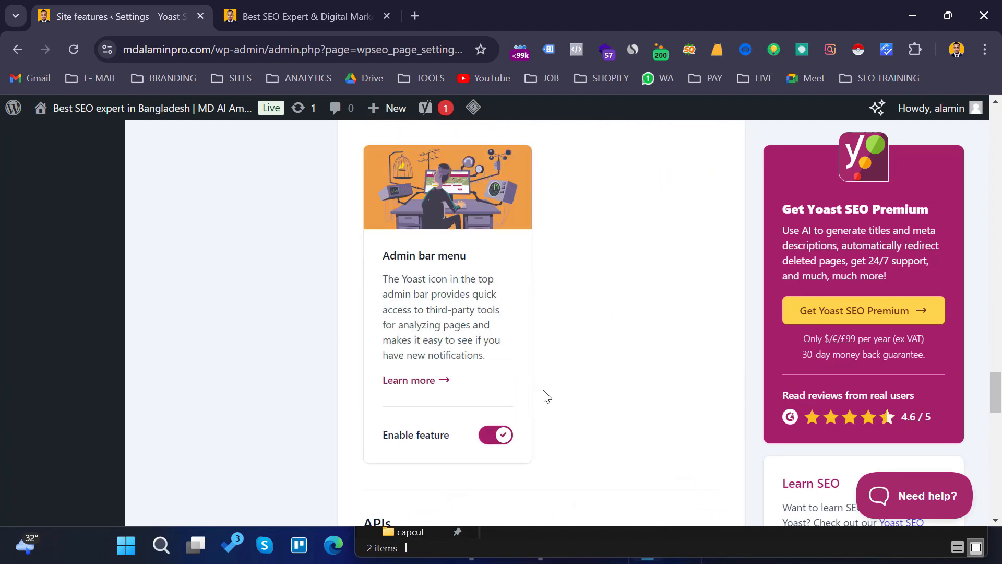
pyautogui.scroll(15, 588, 377)
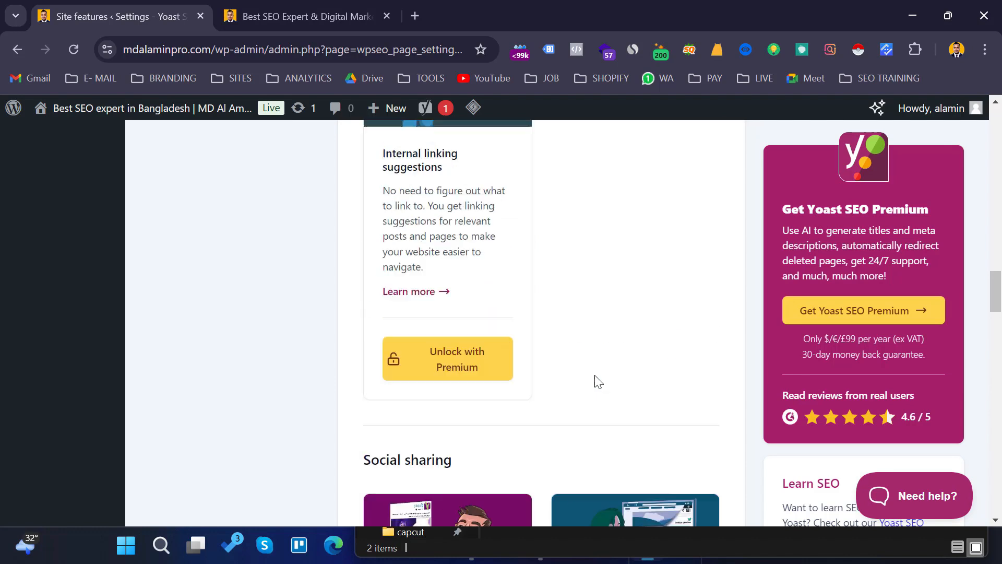
pyautogui.scroll(15, 597, 381)
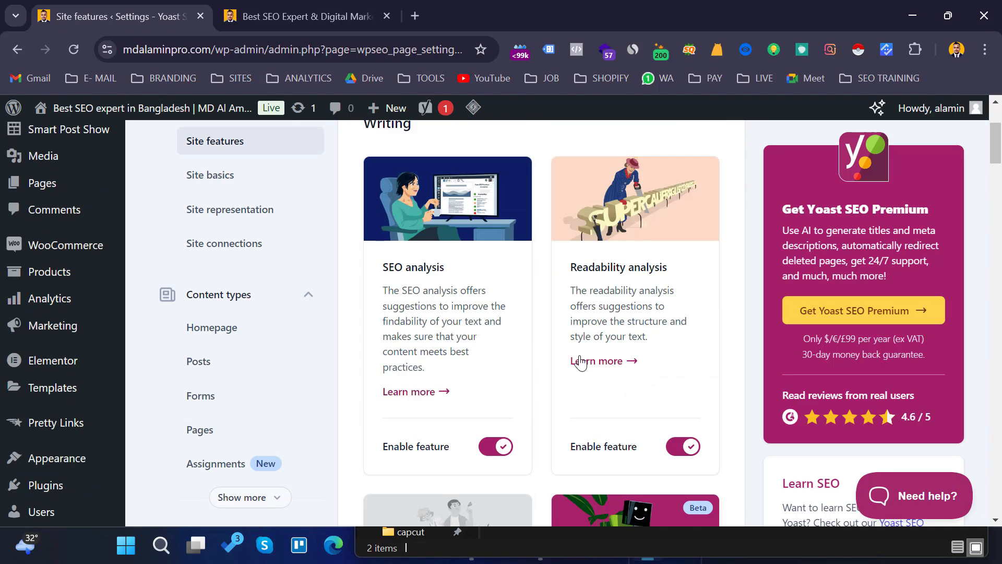
pyautogui.scroll(3, 518, 339)
pyautogui.scroll(-2, 496, 278)
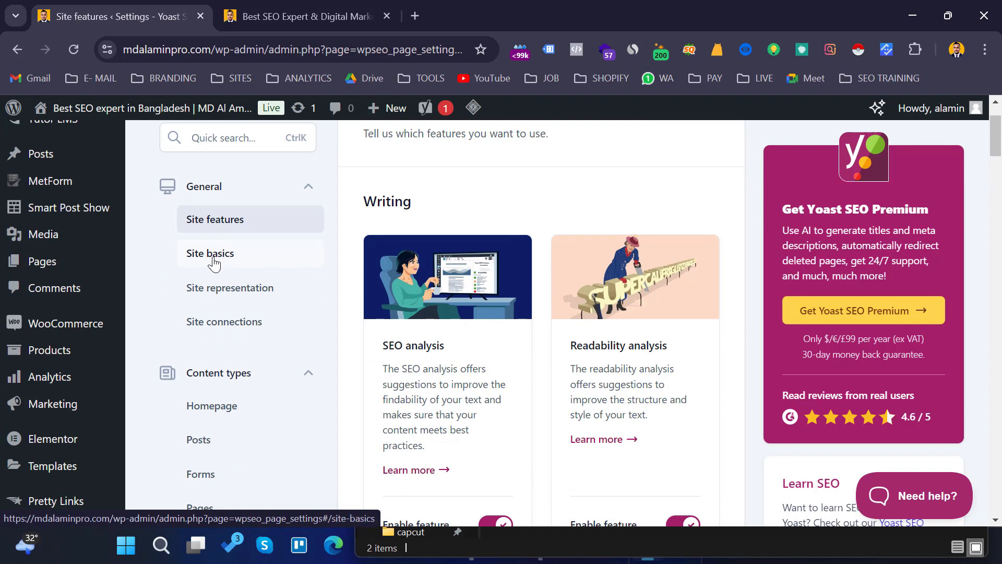
# - Open the Site basics settings and review the website name, tagline and separator fields
pyautogui.click(214, 262)
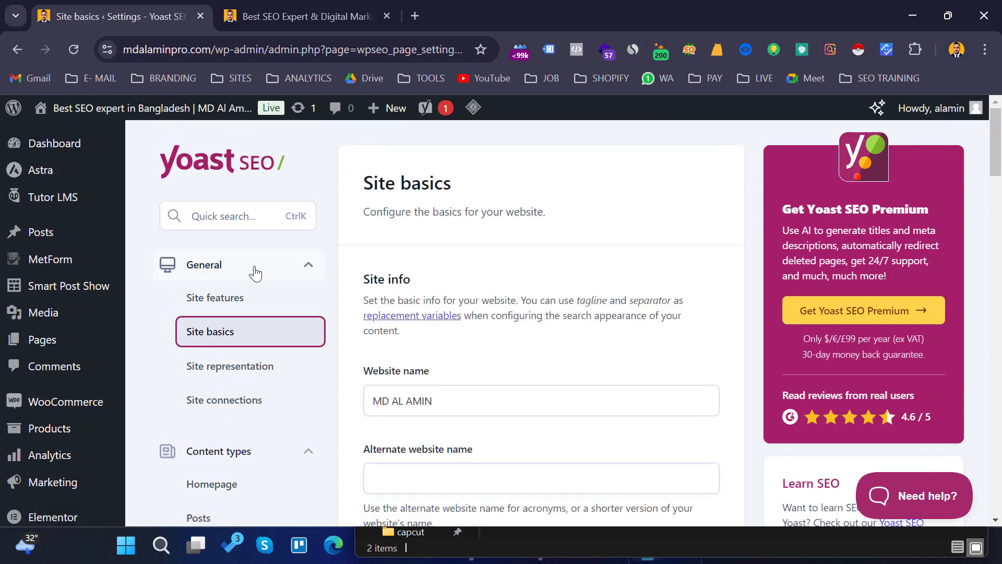
pyautogui.scroll(-5, 465, 276)
pyautogui.scroll(3, 468, 271)
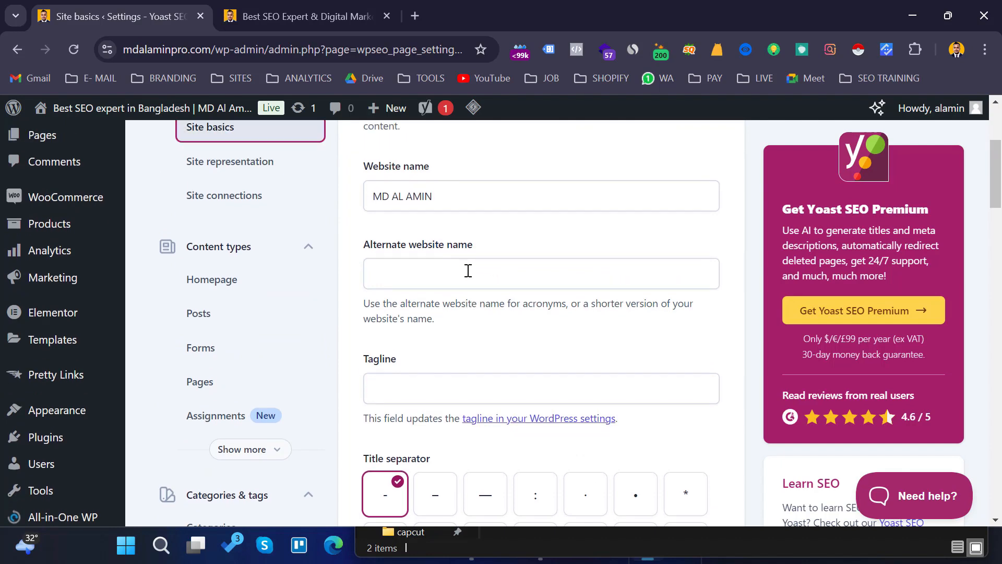
pyautogui.scroll(-3, 469, 230)
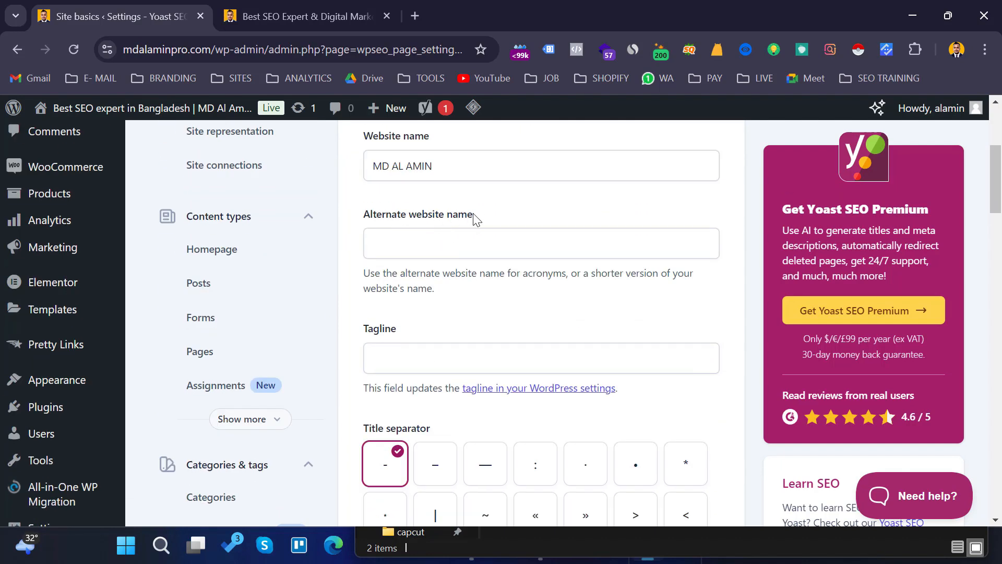
pyautogui.scroll(2, 459, 228)
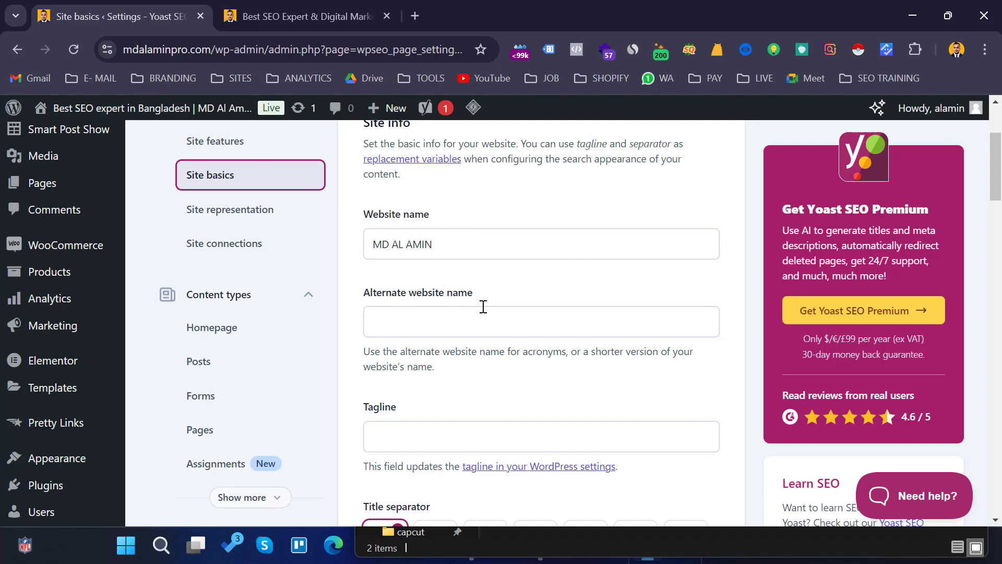
pyautogui.scroll(-6, 484, 306)
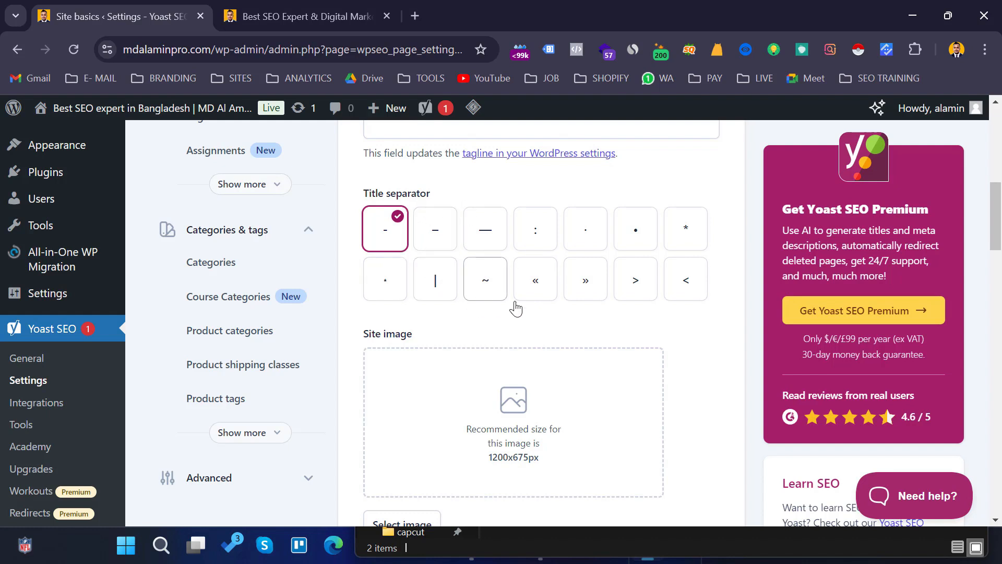
# - Upload the website screenshot image from the Desktop as the site image
pyautogui.scroll(-1, 599, 311)
pyautogui.scroll(-1, 599, 312)
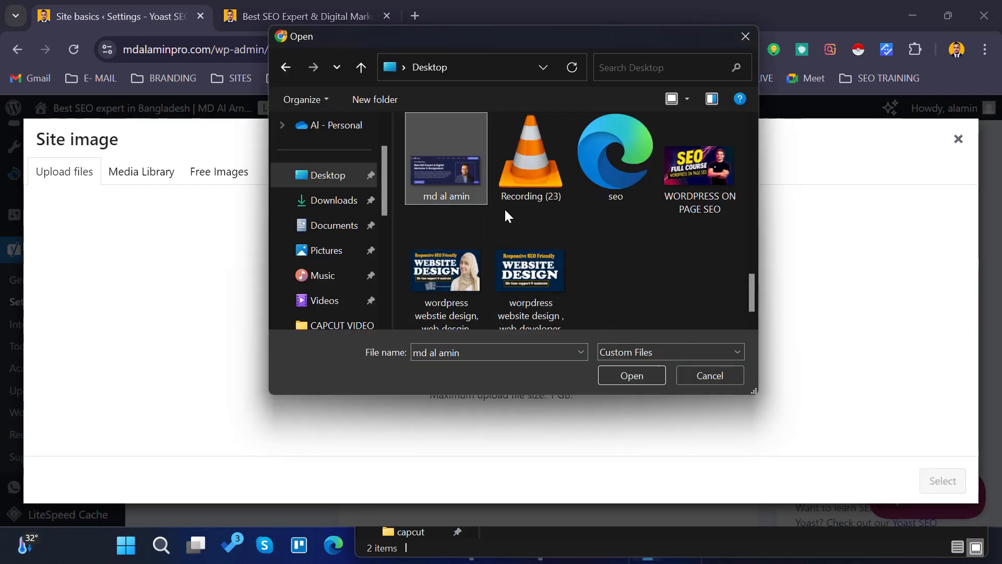
pyautogui.click(635, 377)
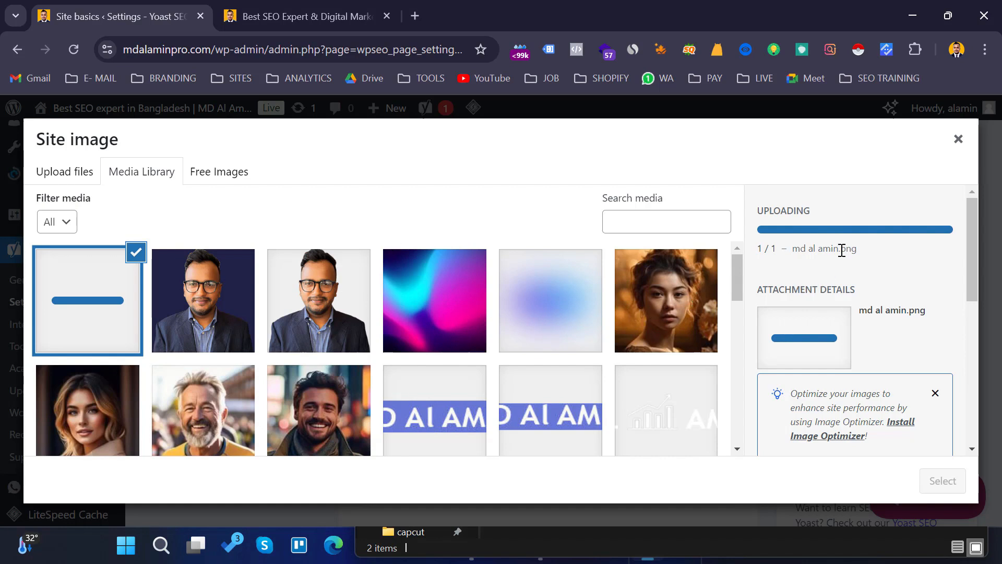
# - Copy the uploaded image's title into its alt text and select it as the site image
pyautogui.scroll(-5, 842, 251)
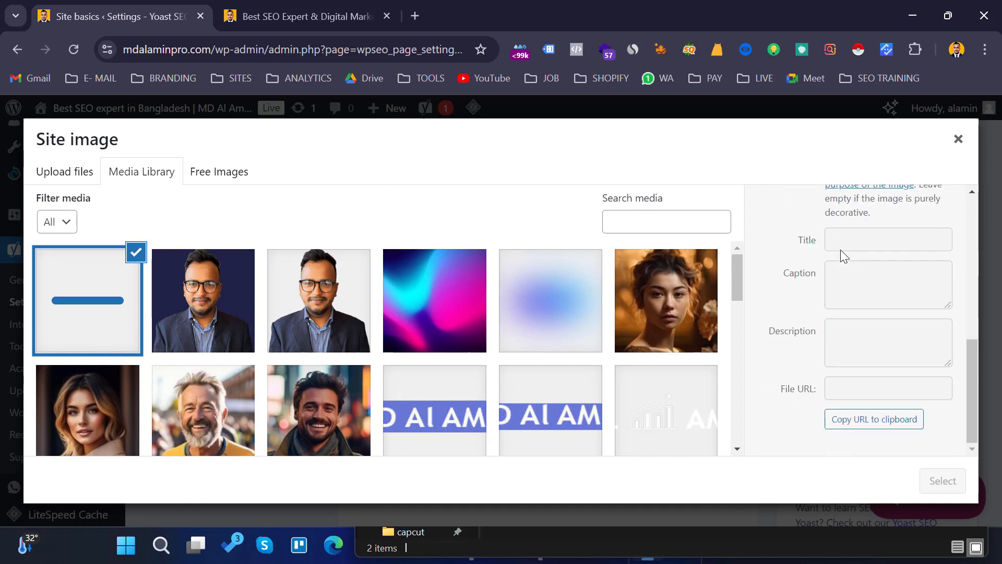
pyautogui.scroll(3, 842, 253)
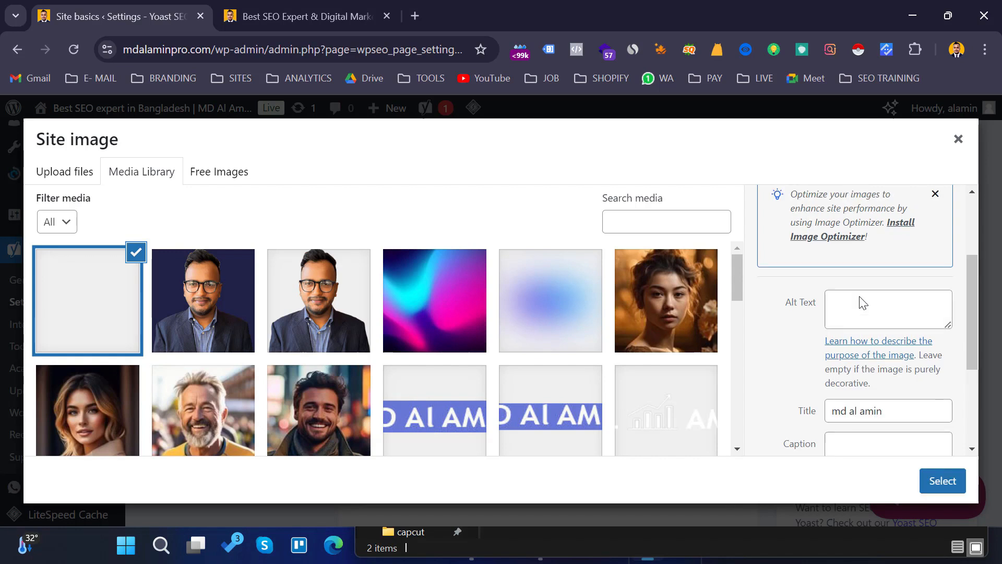
pyautogui.tripleClick(884, 415)
pyautogui.hotkey('ctrl', 'c')
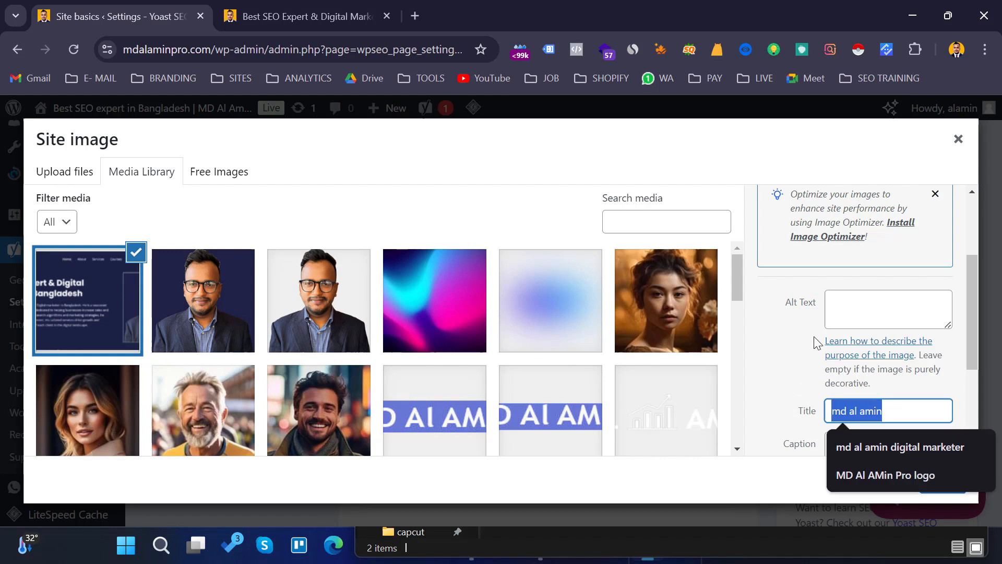
pyautogui.click(843, 314)
pyautogui.hotkey('ctrl', 'v')
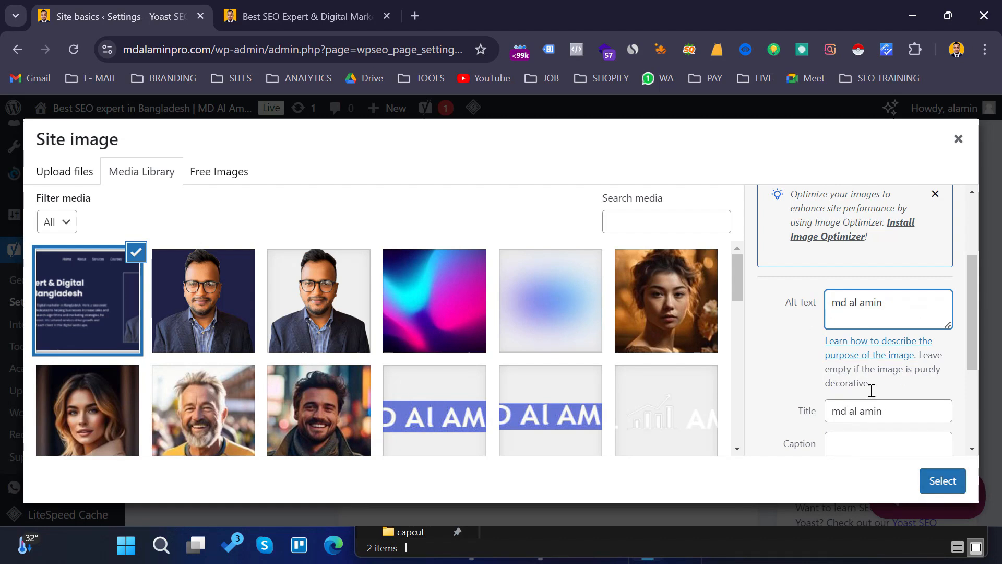
pyautogui.click(943, 481)
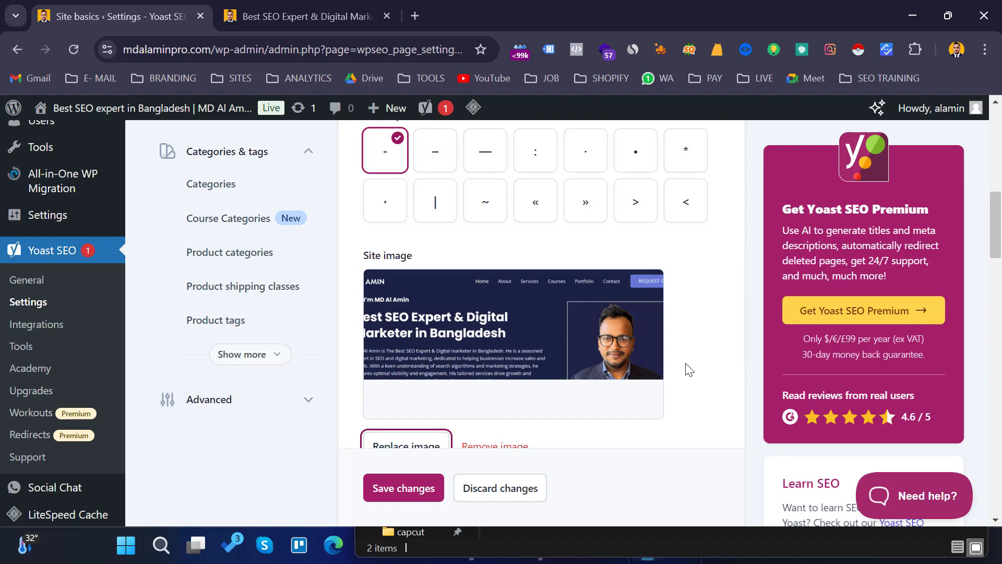
# - Scroll through the site preferences and site policies sections, then save the Site basics settings
pyautogui.scroll(-1, 690, 364)
pyautogui.scroll(-4, 690, 363)
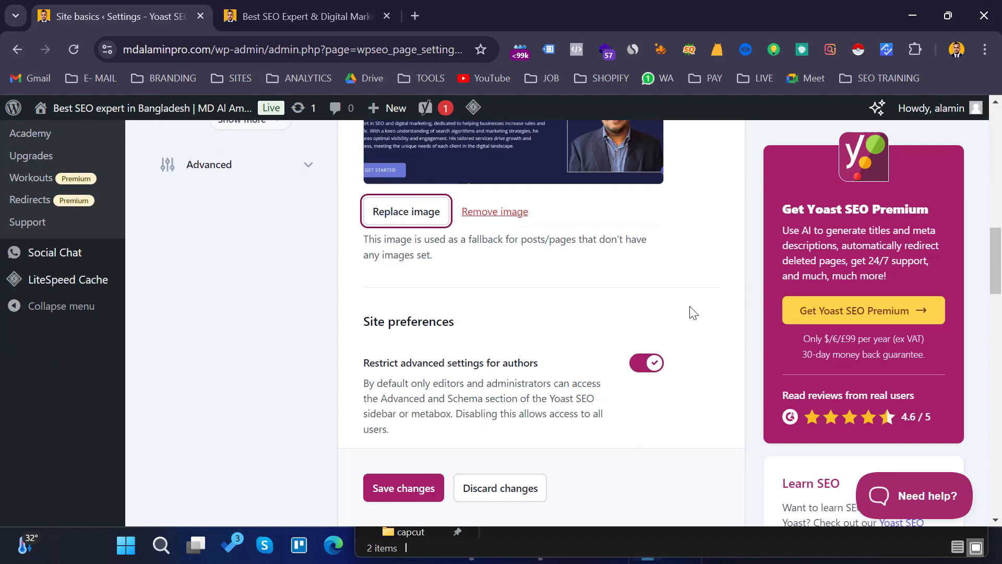
pyautogui.scroll(-3, 692, 312)
pyautogui.scroll(-6, 692, 312)
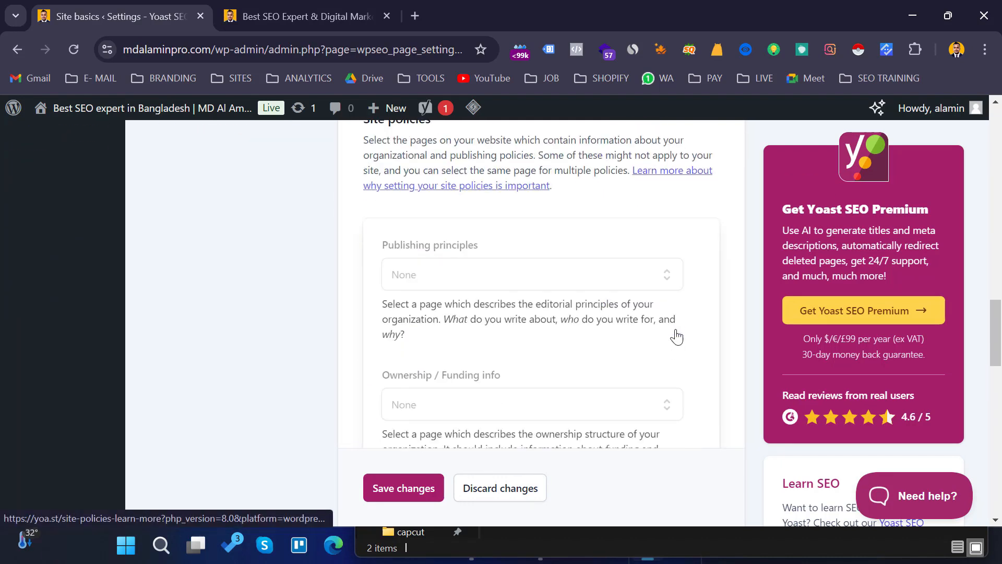
pyautogui.scroll(5, 677, 335)
pyautogui.scroll(4, 676, 334)
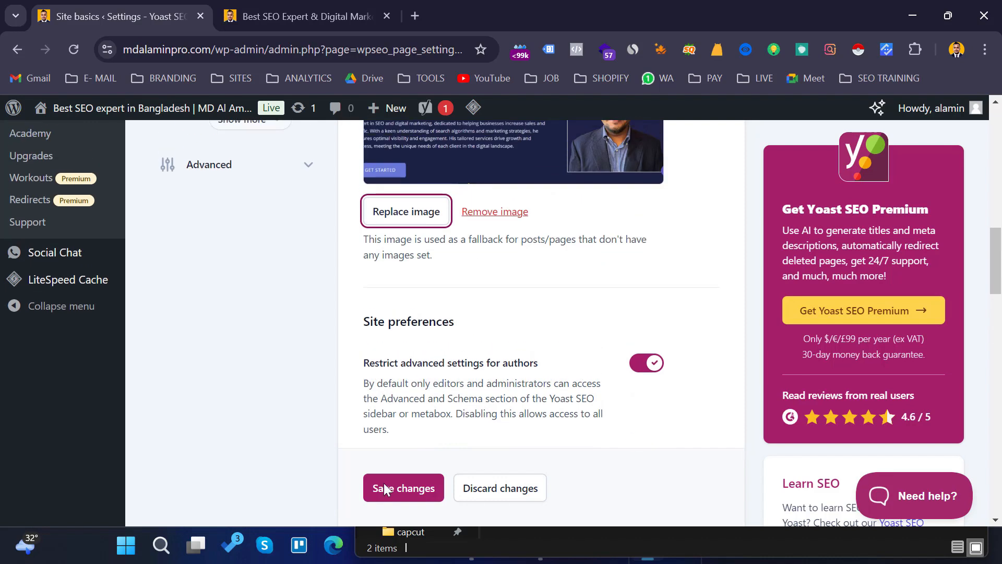
pyautogui.scroll(-5, 543, 307)
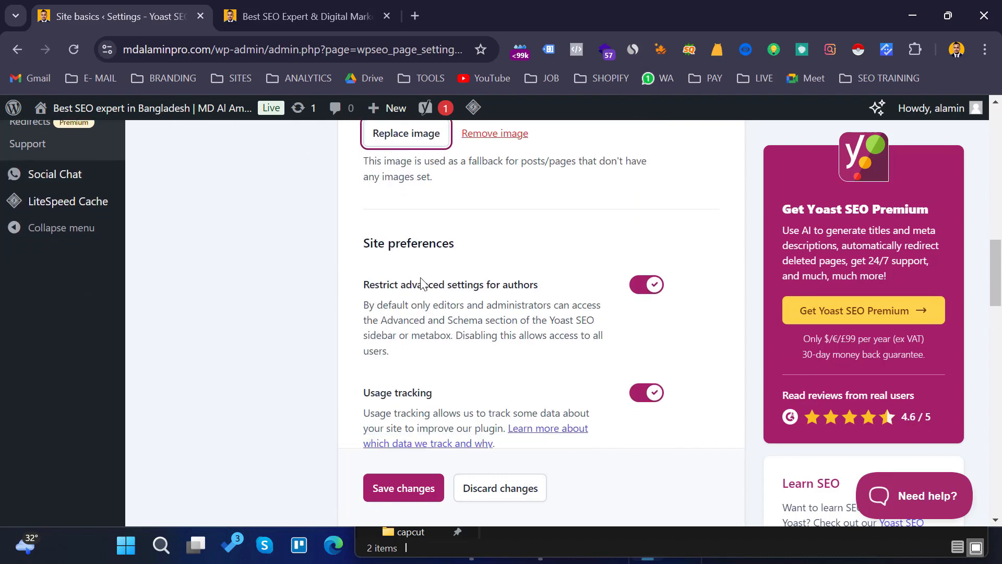
pyautogui.scroll(-3, 507, 306)
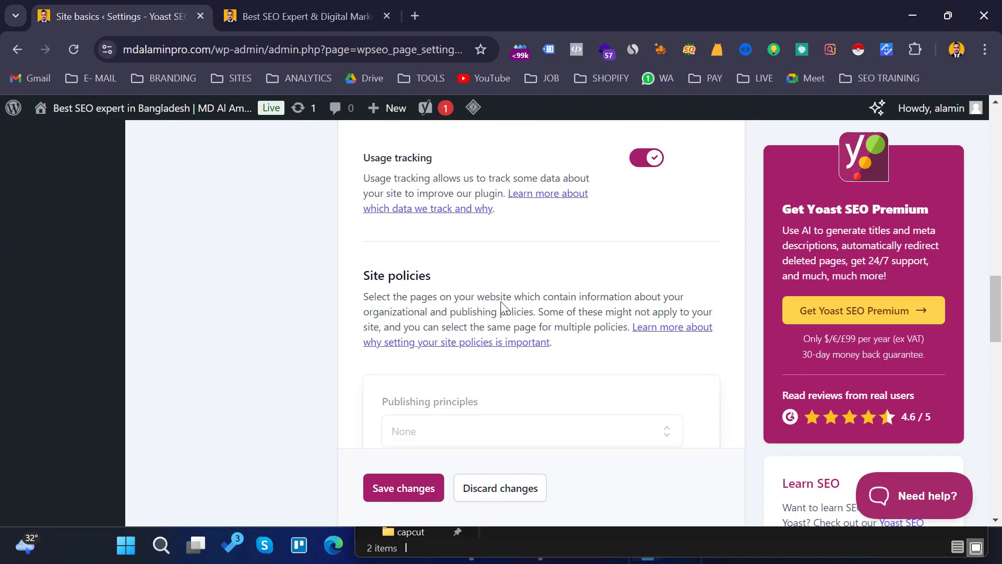
pyautogui.scroll(-4, 578, 291)
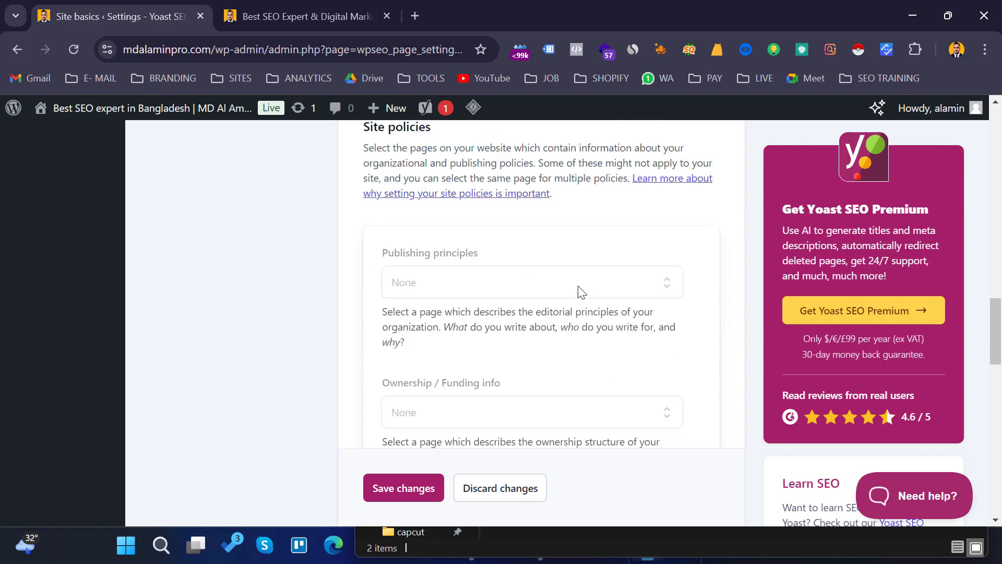
pyautogui.scroll(-4, 543, 307)
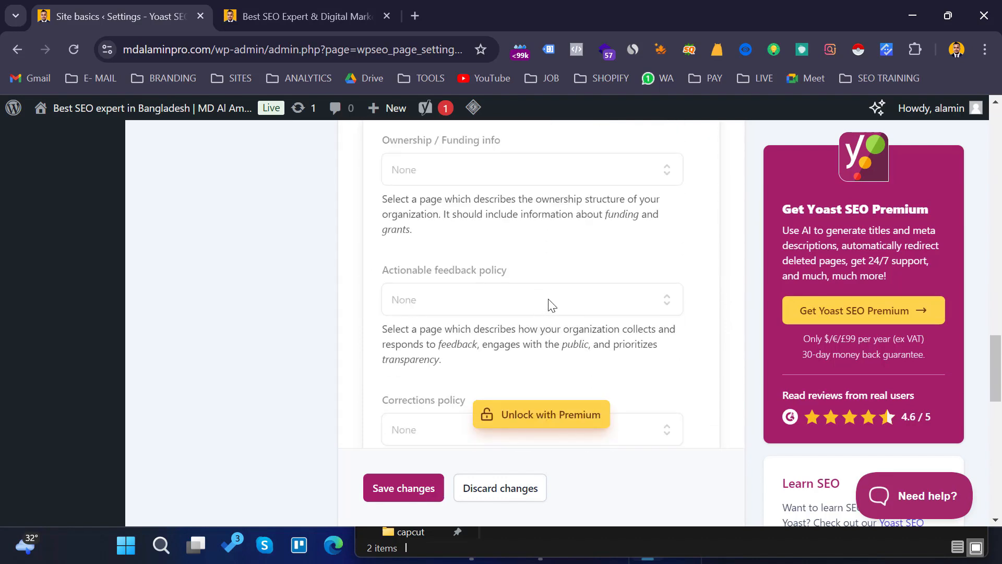
pyautogui.scroll(4, 582, 331)
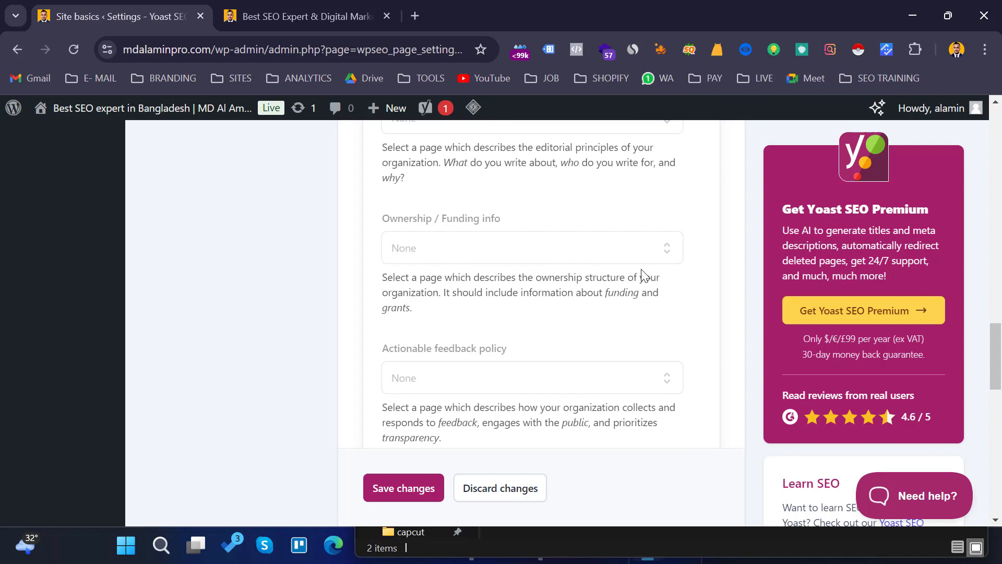
pyautogui.scroll(-3, 492, 327)
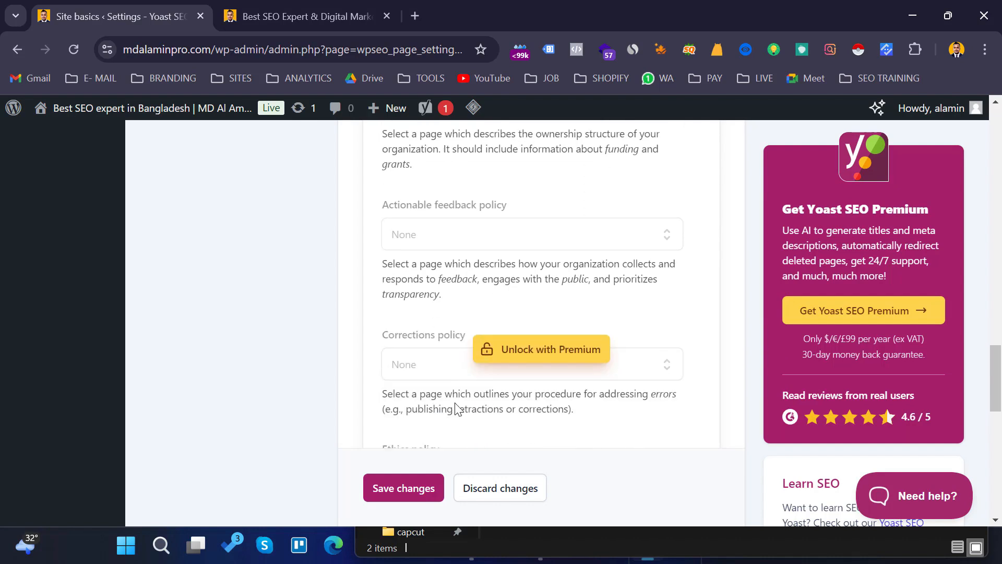
pyautogui.click(396, 494)
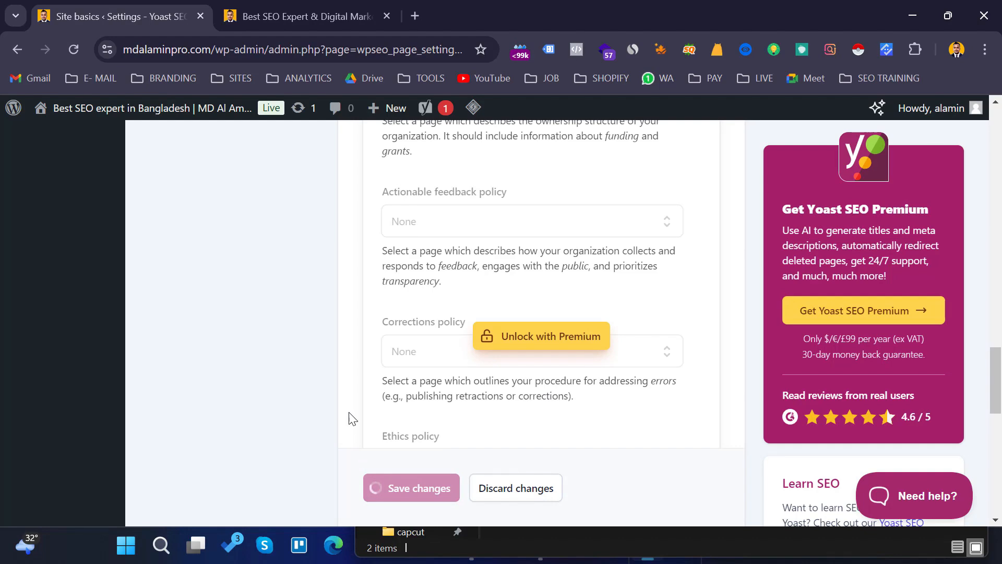
# - Open the Site representation settings and review the organization/person choice and personal info
pyautogui.scroll(10, 350, 416)
pyautogui.scroll(15, 325, 356)
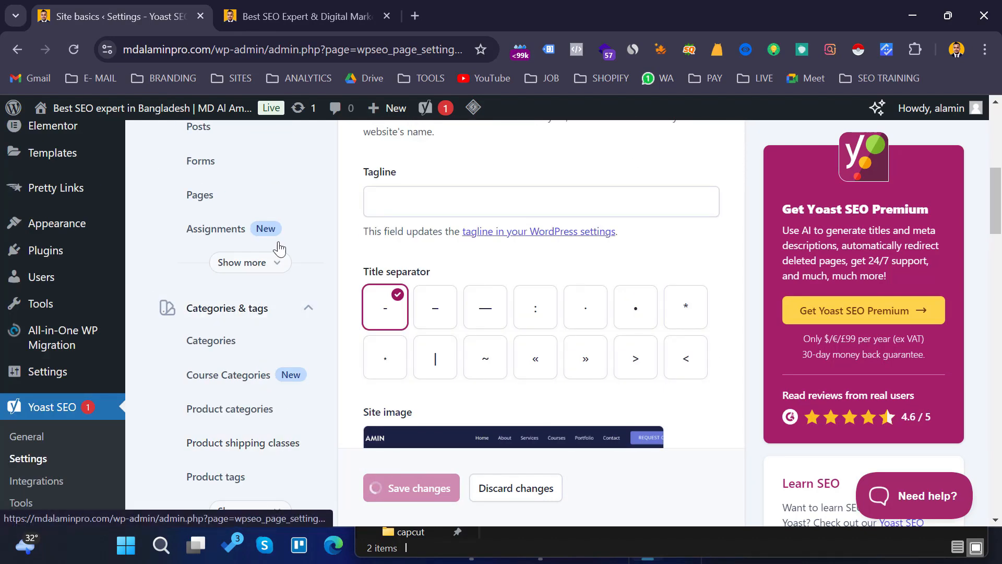
pyautogui.scroll(3, 307, 244)
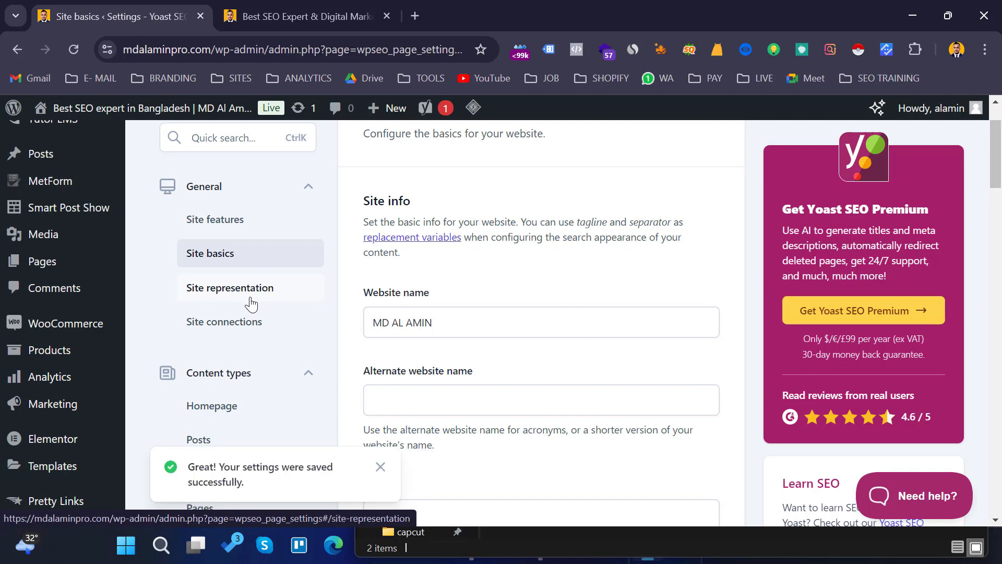
pyautogui.click(244, 298)
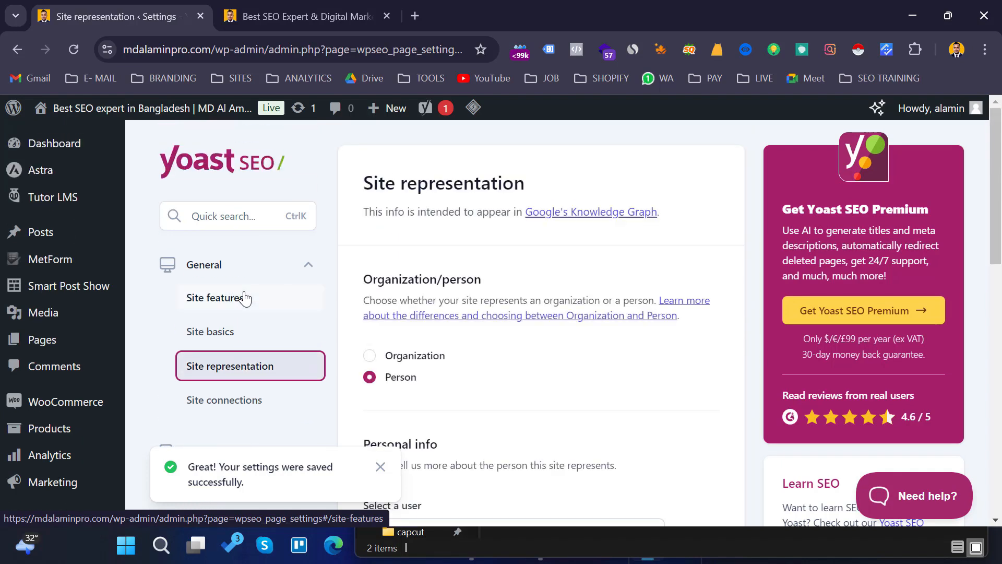
pyautogui.scroll(-2, 472, 279)
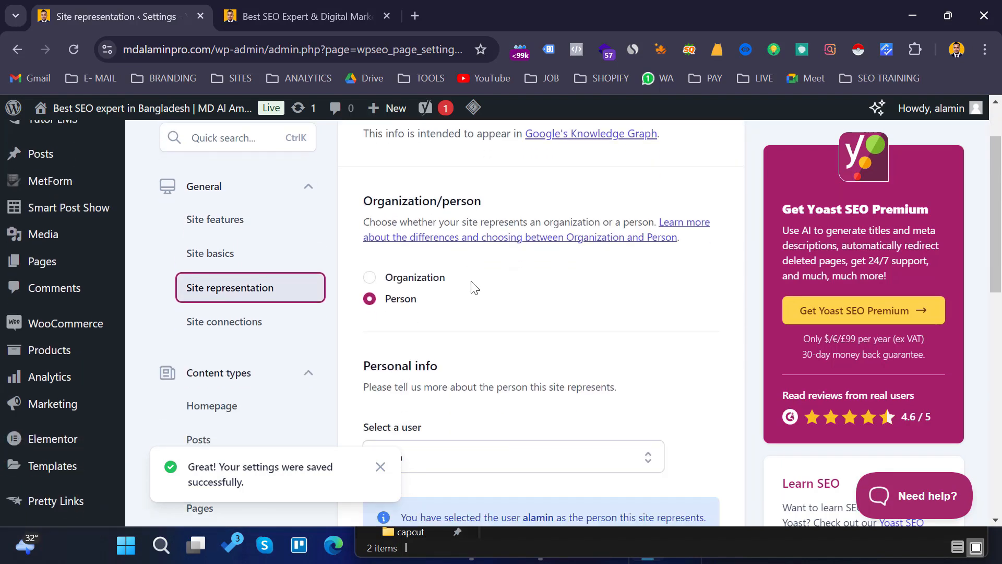
pyautogui.scroll(2, 473, 282)
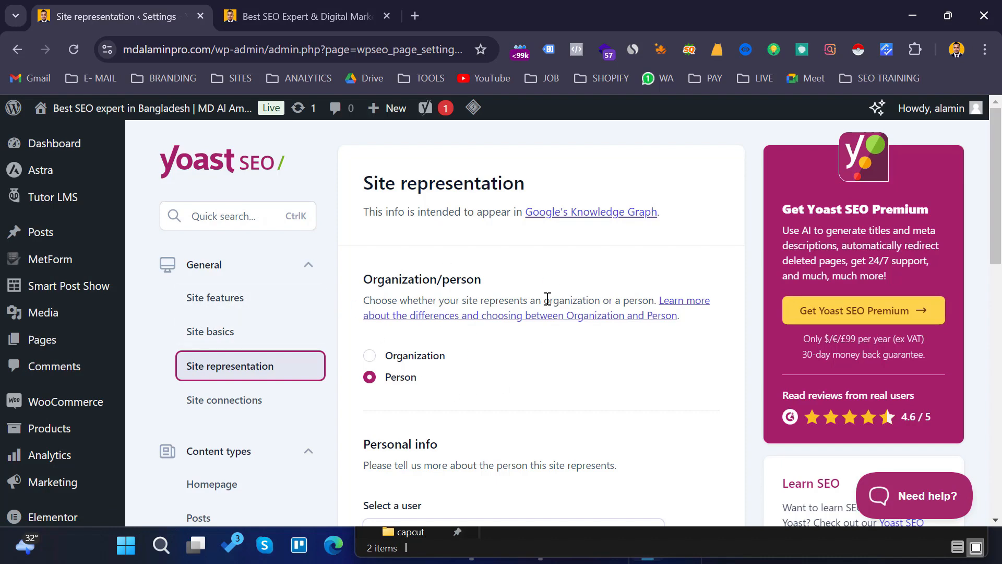
pyautogui.scroll(-15, 547, 298)
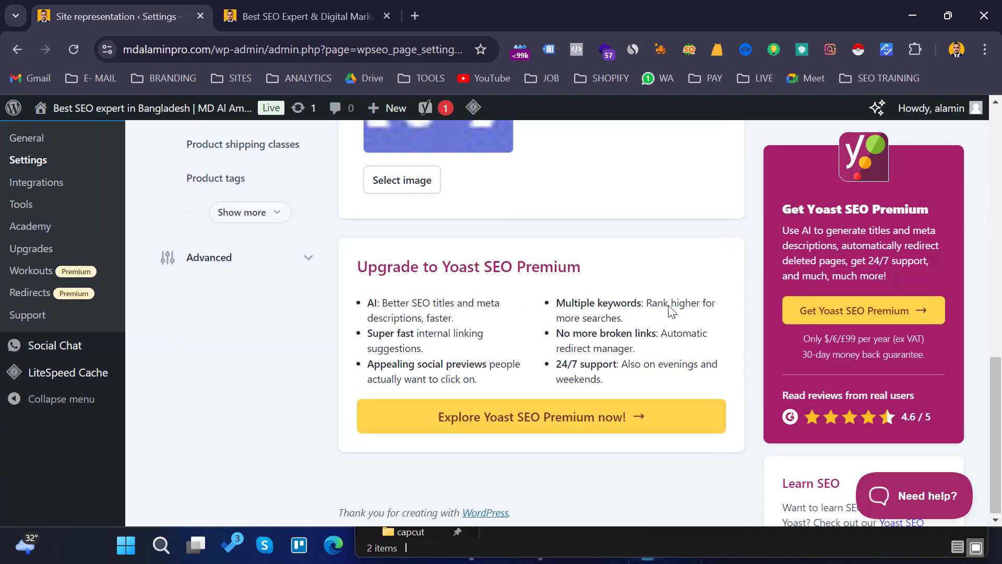
pyautogui.scroll(9, 633, 316)
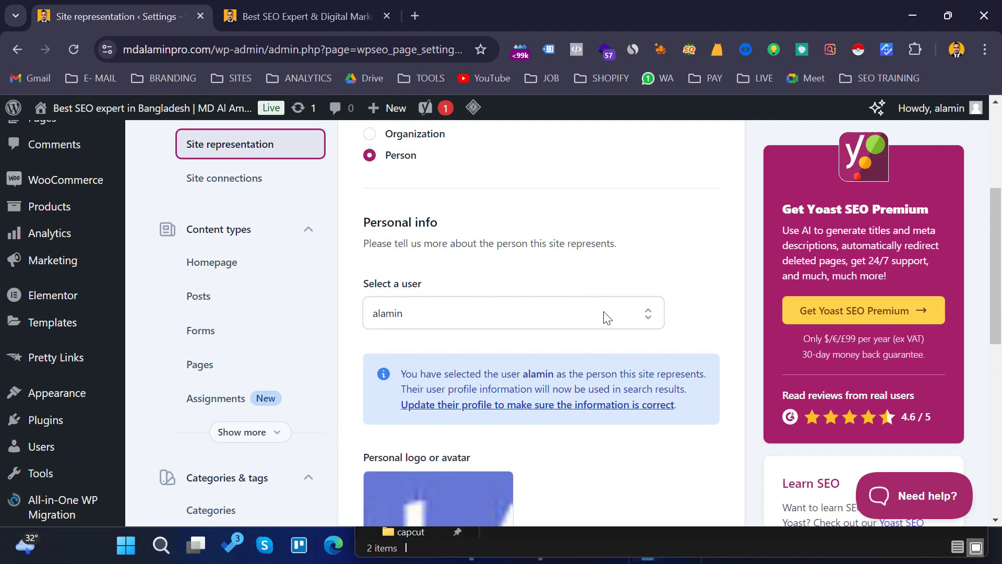
pyautogui.scroll(4, 600, 314)
pyautogui.scroll(-2, 488, 342)
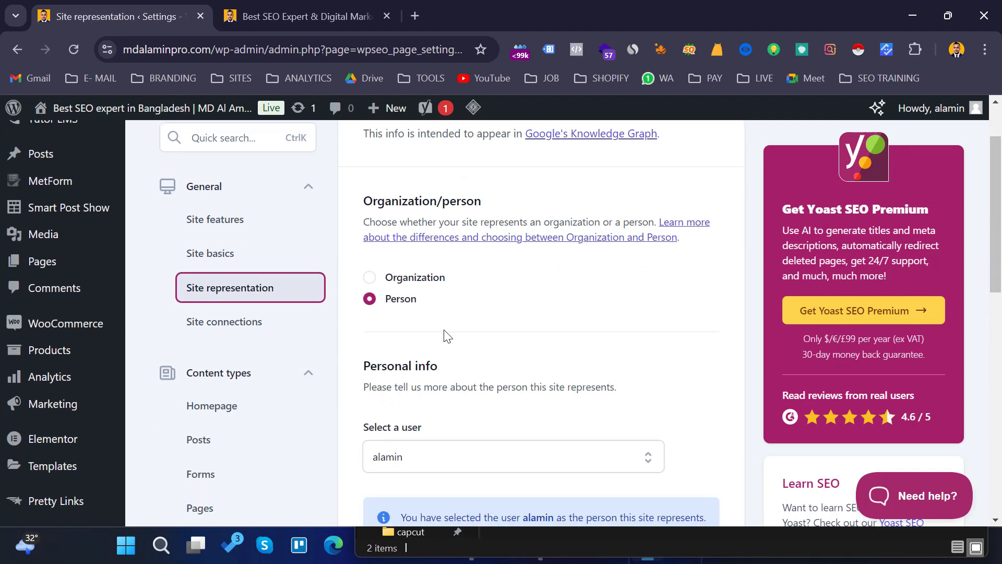
# - Open the Site connections settings and review the search engine verification code fields
pyautogui.click(239, 328)
pyautogui.scroll(-3, 509, 308)
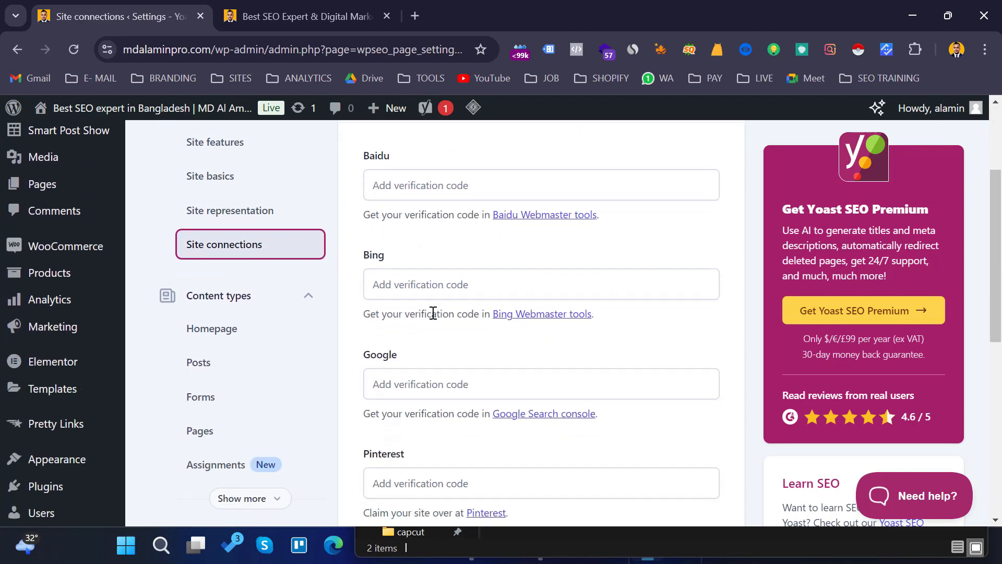
pyautogui.scroll(3, 433, 313)
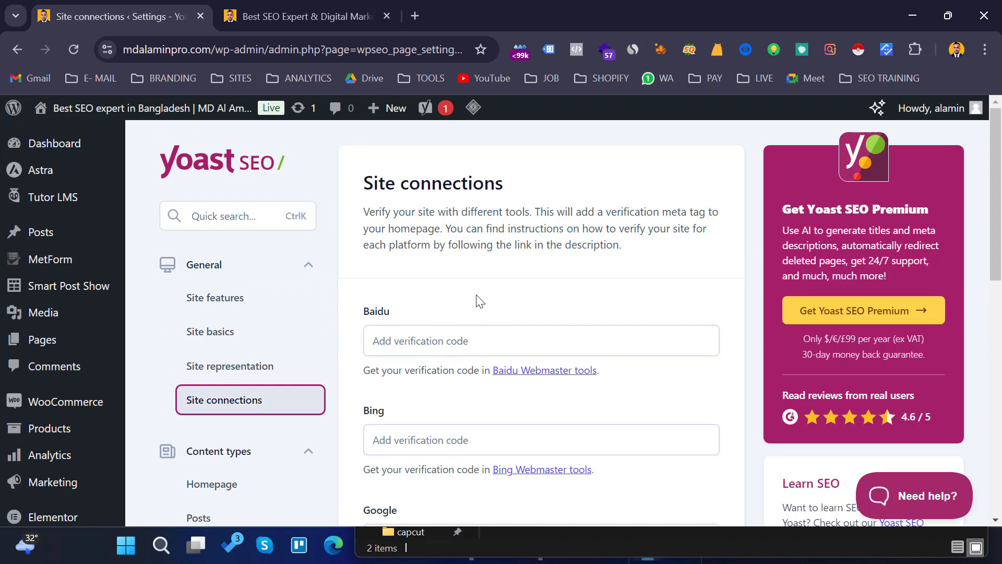
pyautogui.scroll(-2, 485, 286)
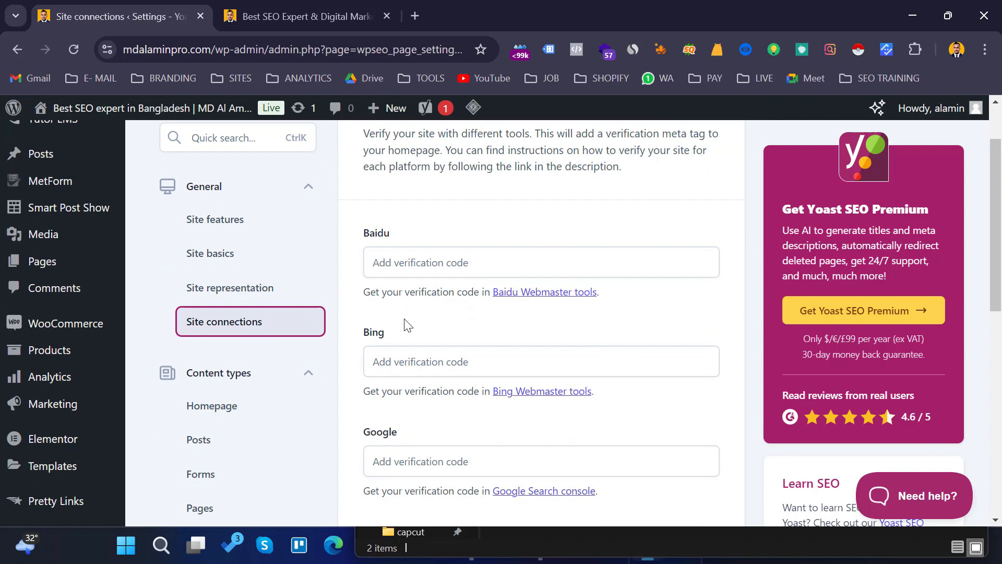
pyautogui.scroll(-2, 470, 329)
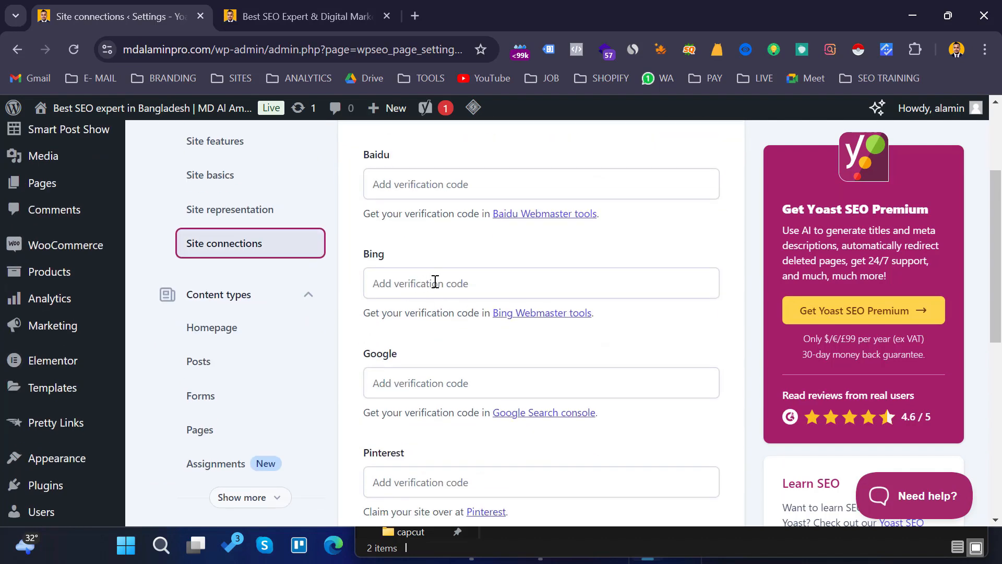
pyautogui.click(435, 282)
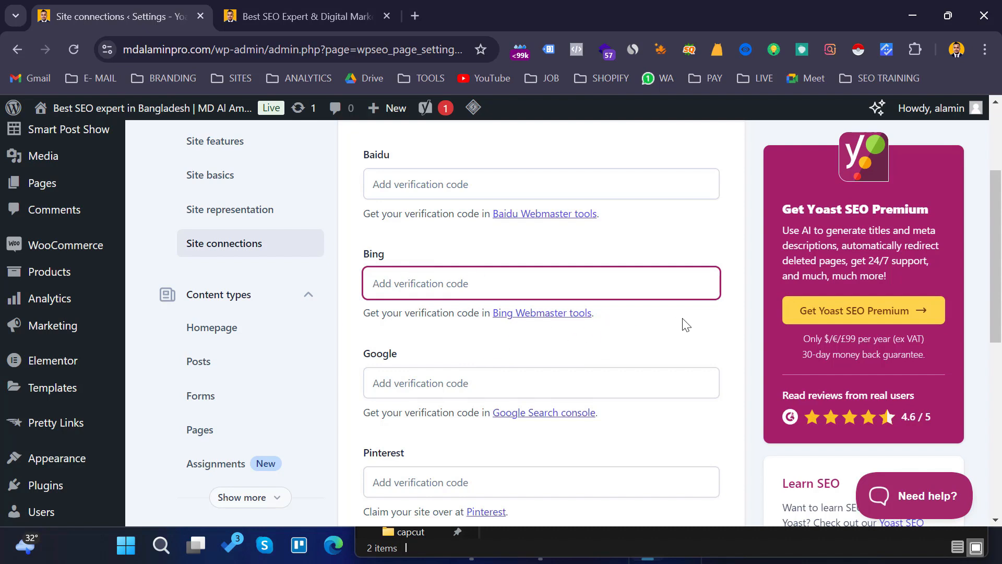
pyautogui.scroll(-1, 642, 333)
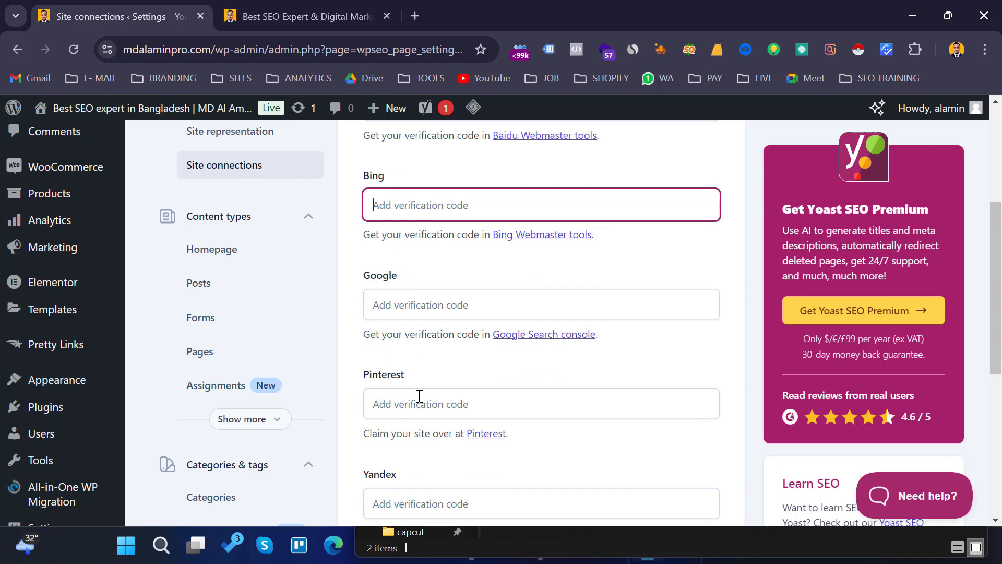
pyautogui.scroll(-5, 461, 390)
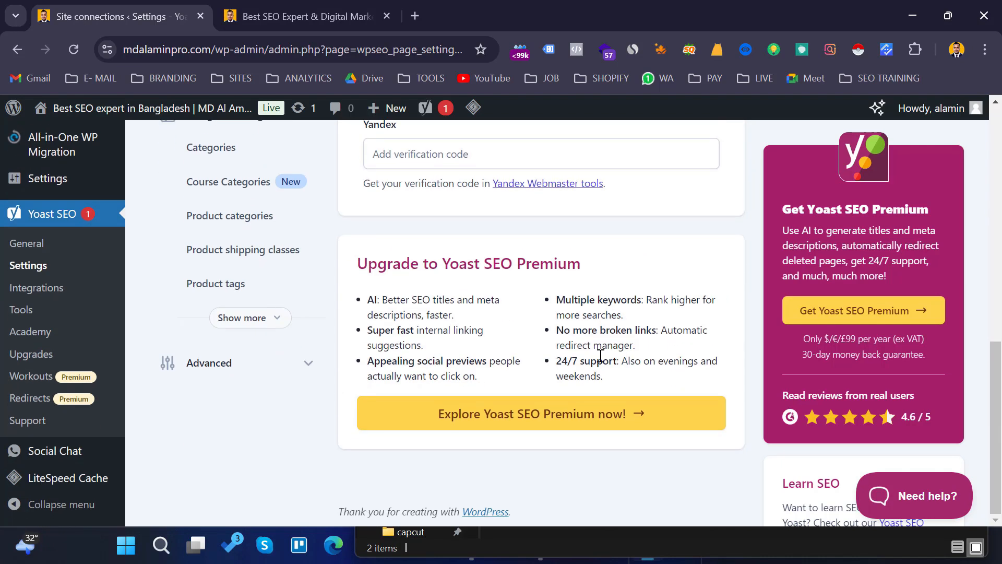
pyautogui.scroll(7, 547, 371)
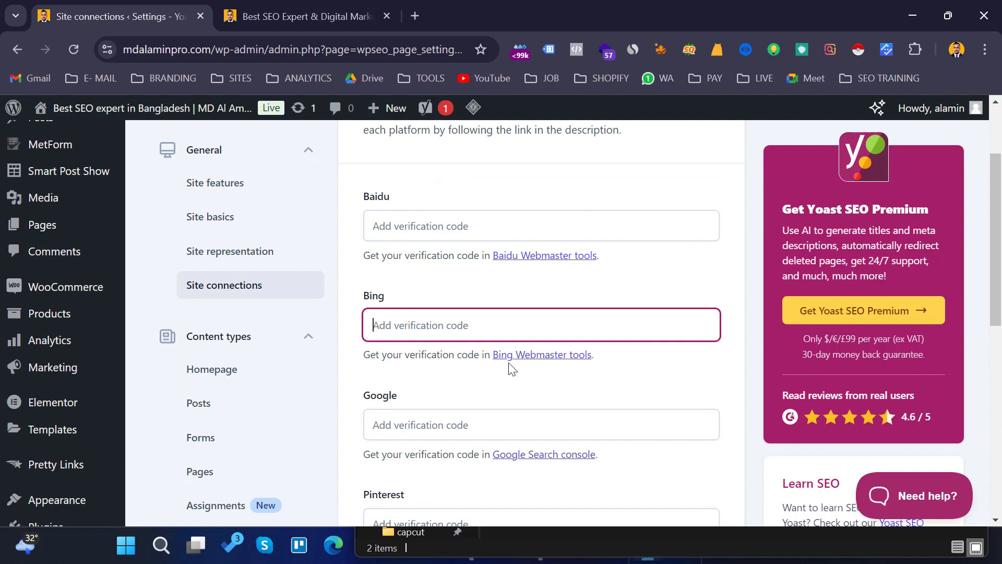
pyautogui.scroll(-1, 470, 306)
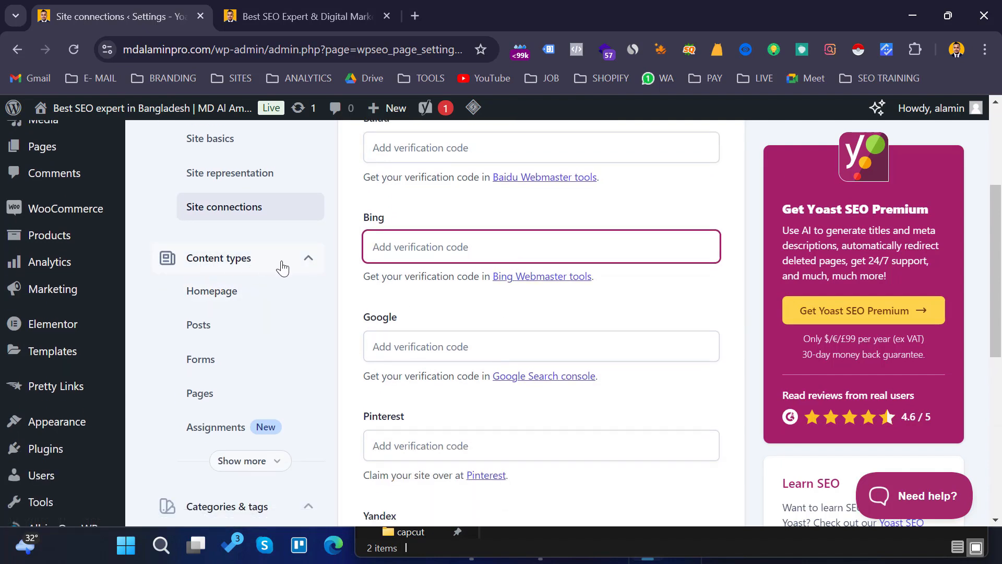
# - Open the Homepage content type settings and review how its title and description are determined
pyautogui.click(221, 297)
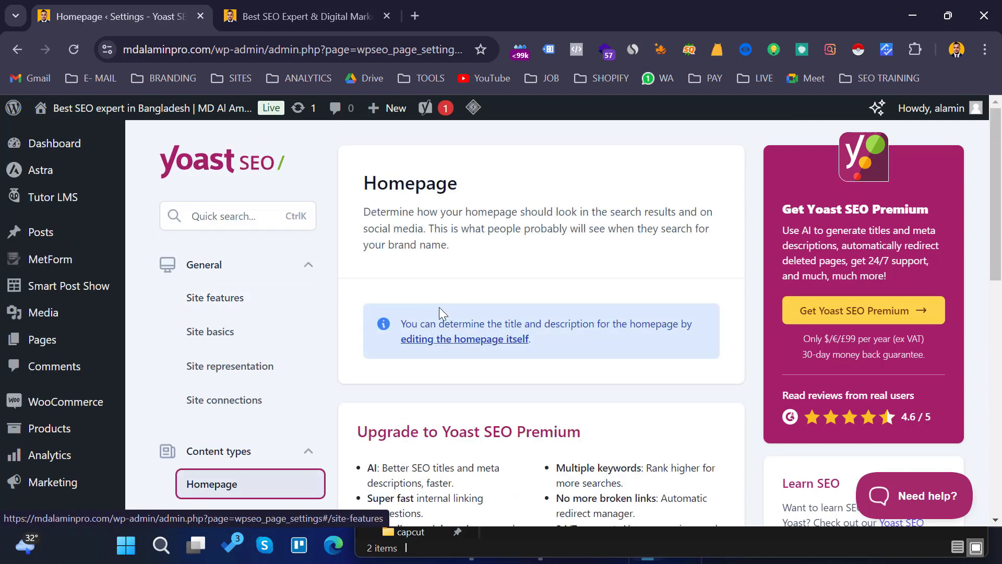
pyautogui.scroll(-4, 470, 308)
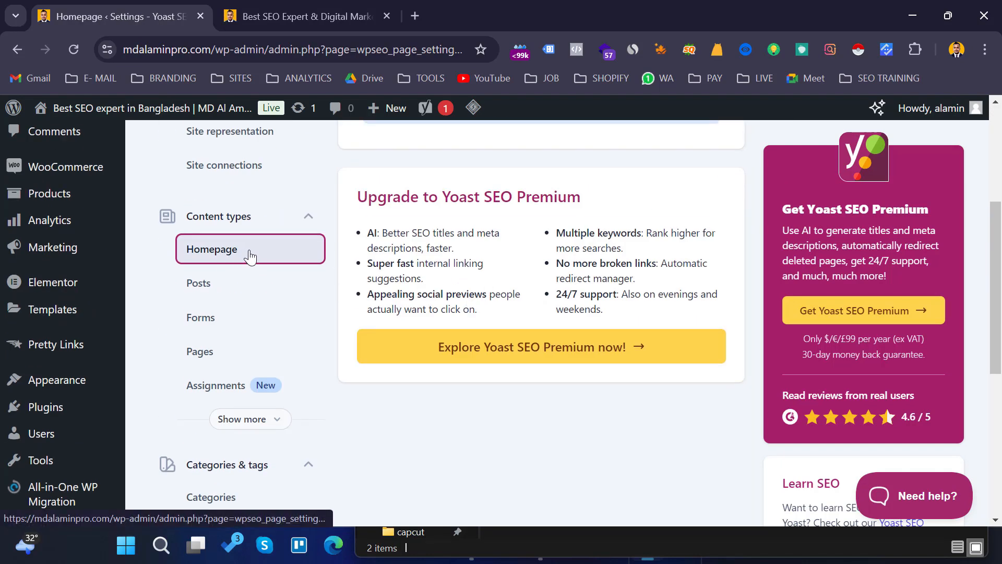
pyautogui.scroll(4, 225, 261)
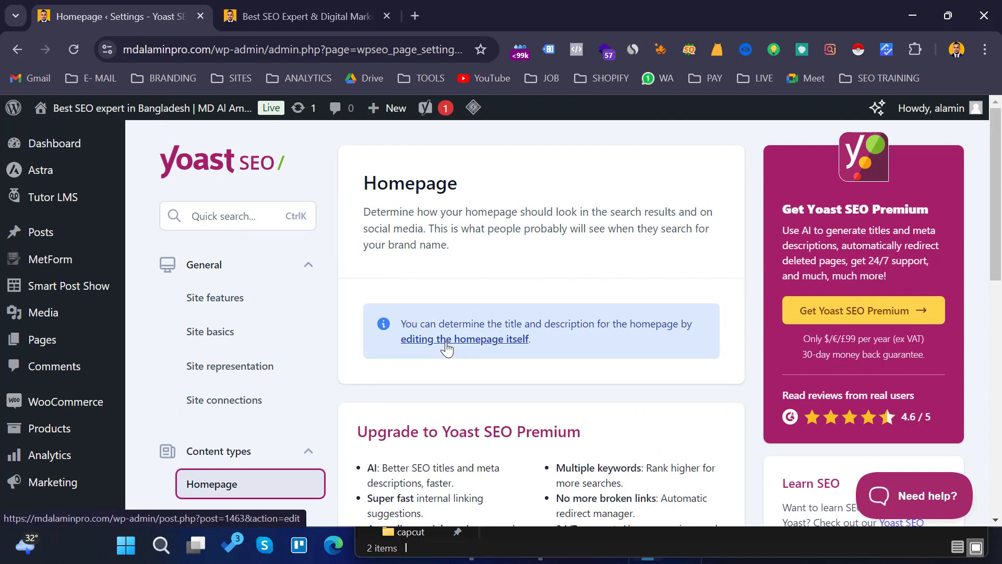
pyautogui.scroll(-1, 574, 282)
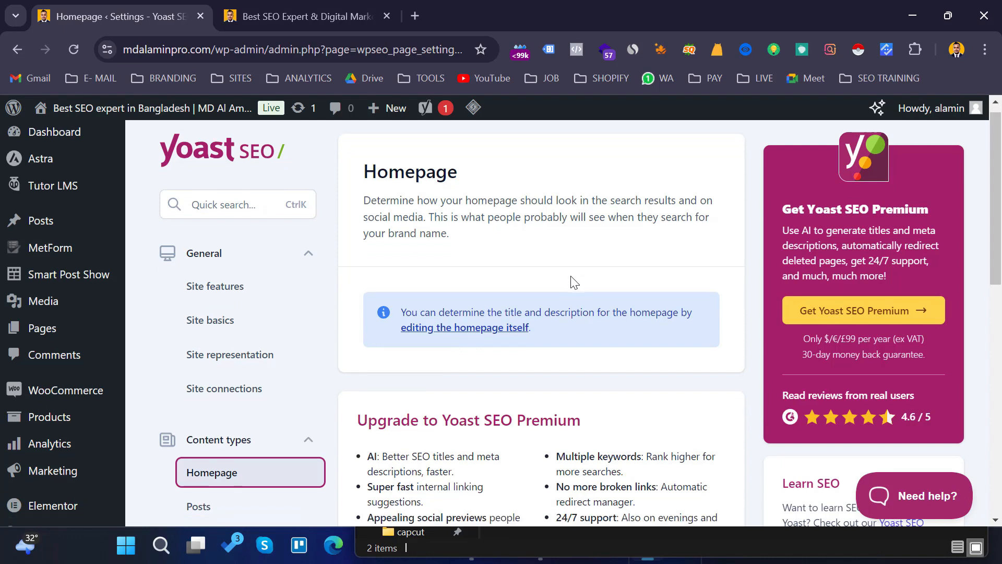
pyautogui.scroll(-3, 575, 282)
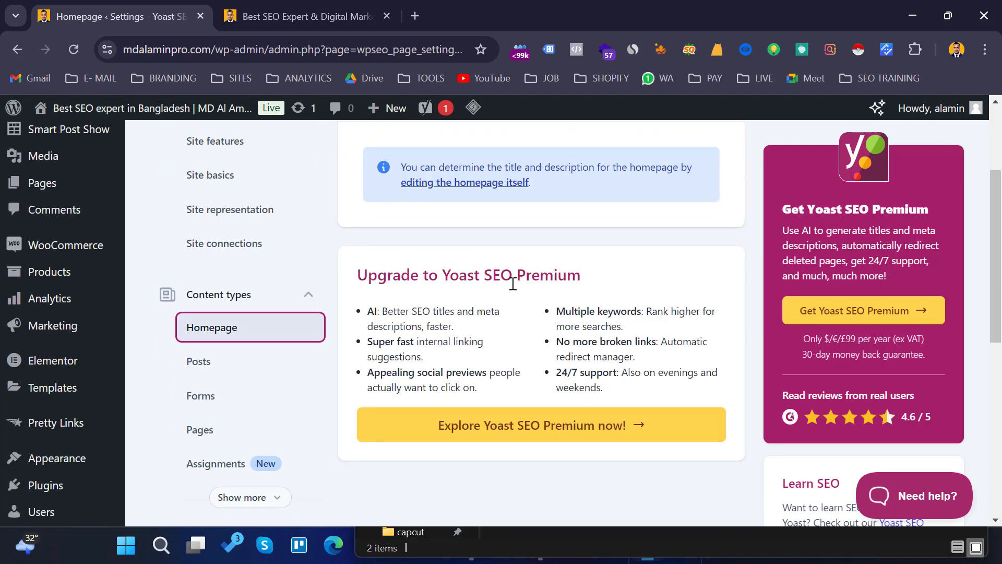
pyautogui.scroll(-2, 522, 283)
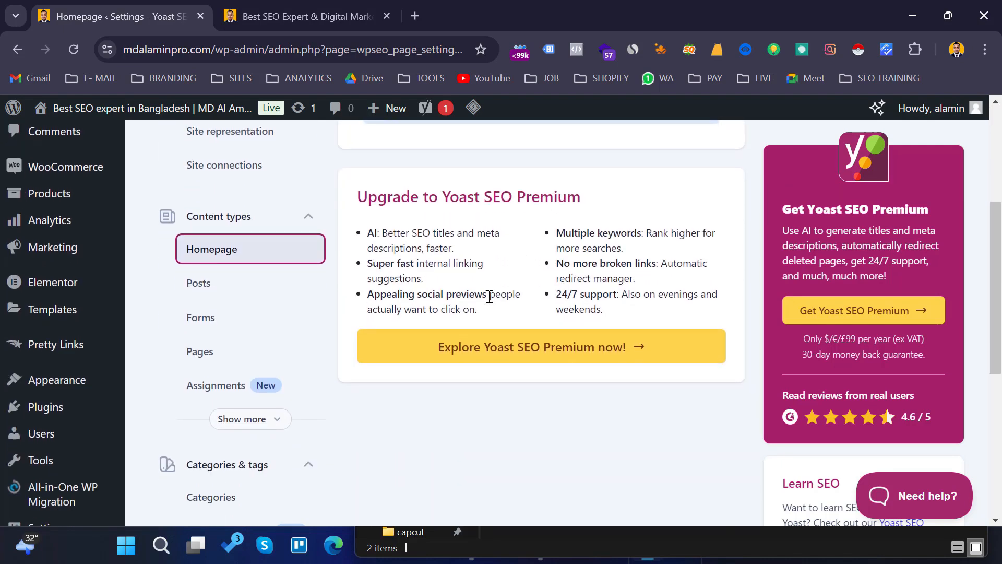
# - Open the Posts content type settings and review the search results toggle, SEO title and meta description
pyautogui.click(214, 284)
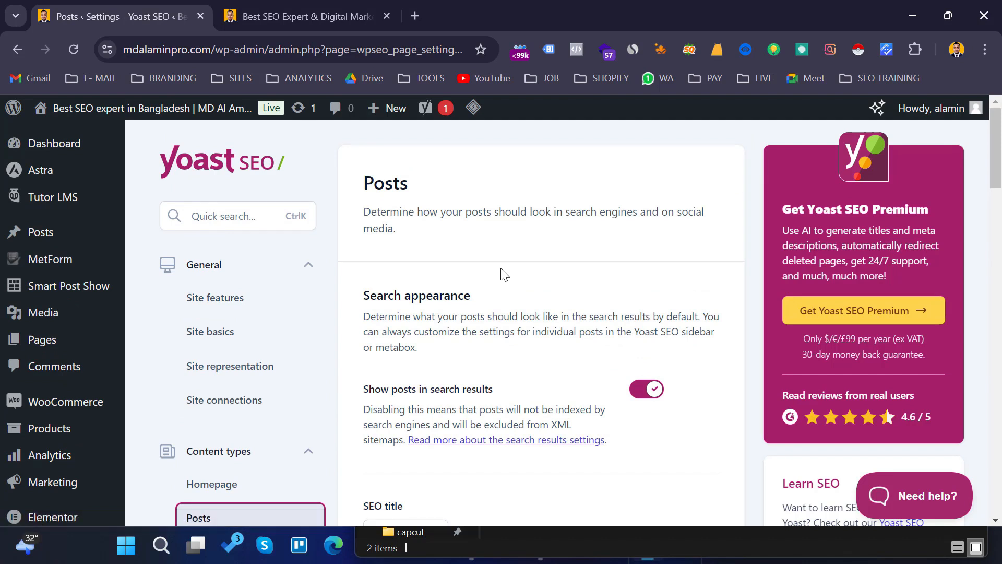
pyautogui.scroll(-2, 501, 273)
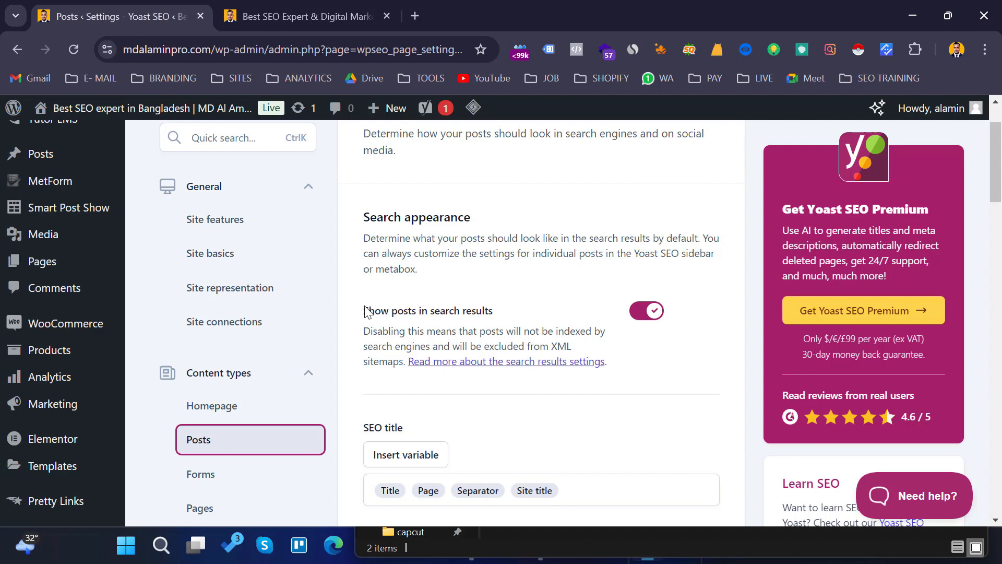
pyautogui.moveTo(500, 312); pyautogui.dragTo(364, 310)
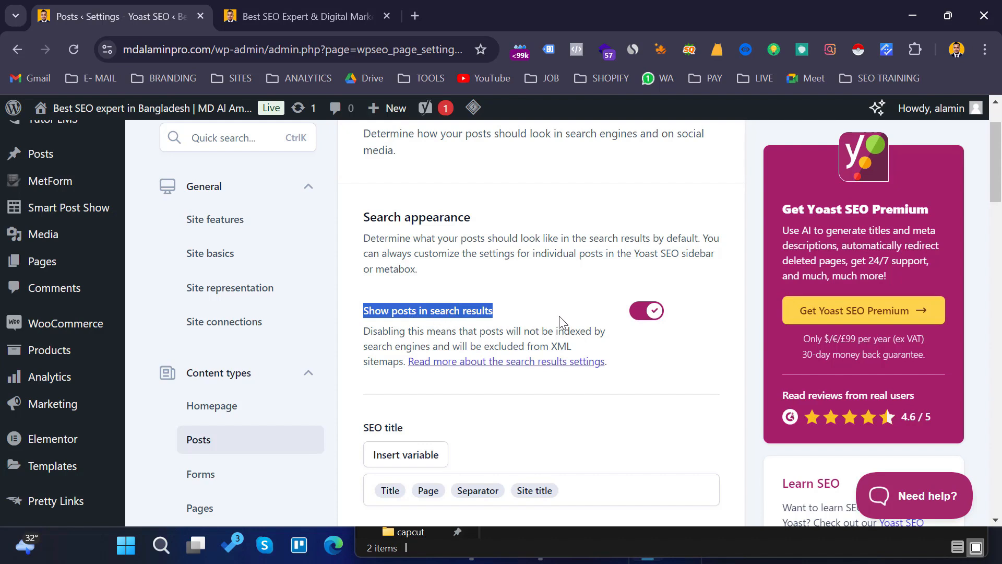
pyautogui.click(450, 292)
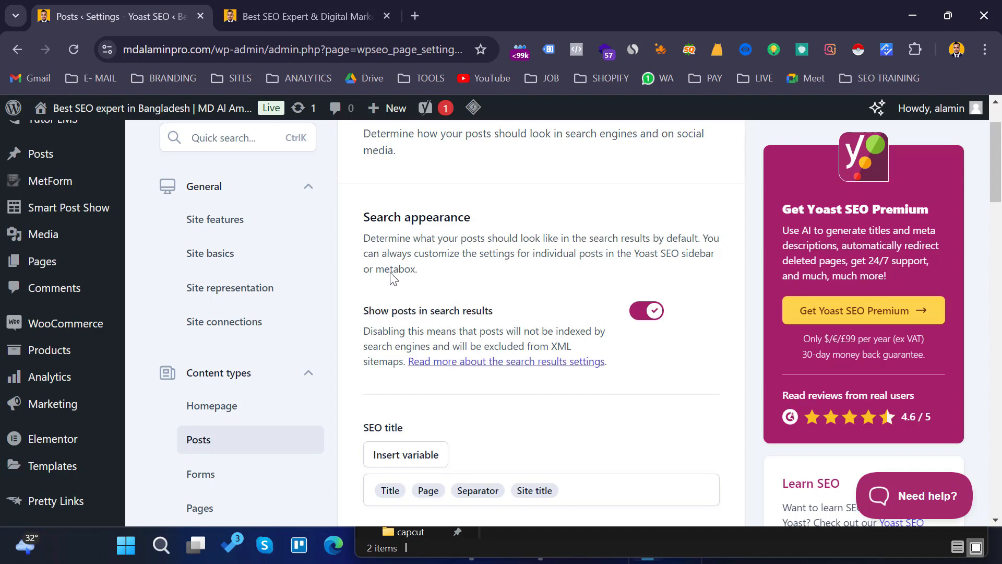
pyautogui.scroll(-4, 450, 299)
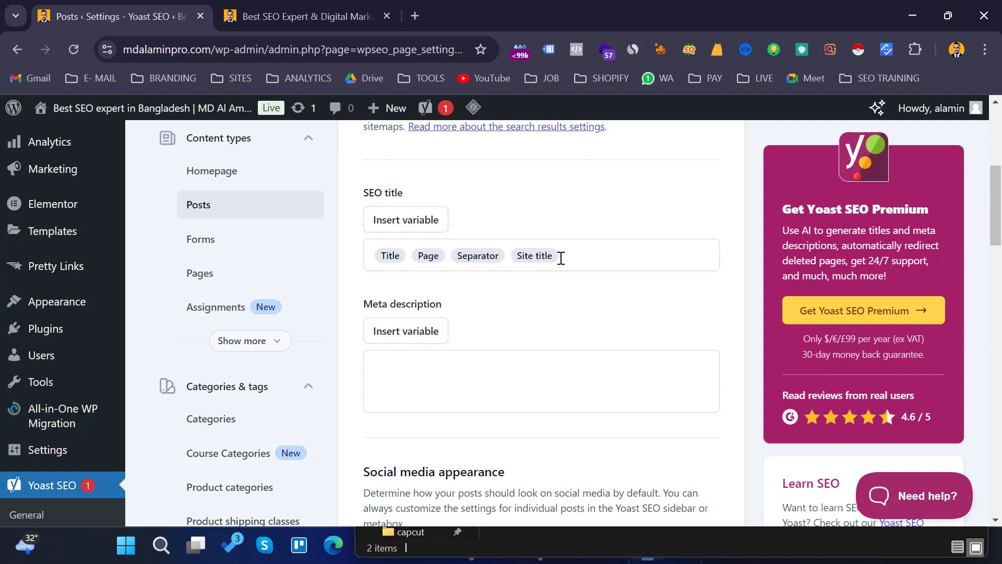
pyautogui.moveTo(562, 258); pyautogui.dragTo(414, 251)
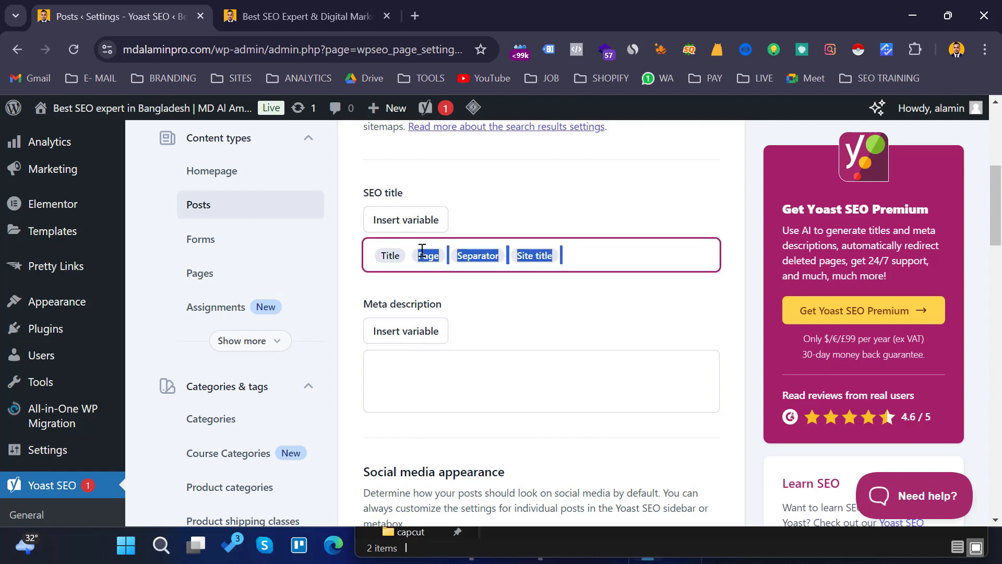
pyautogui.click(463, 375)
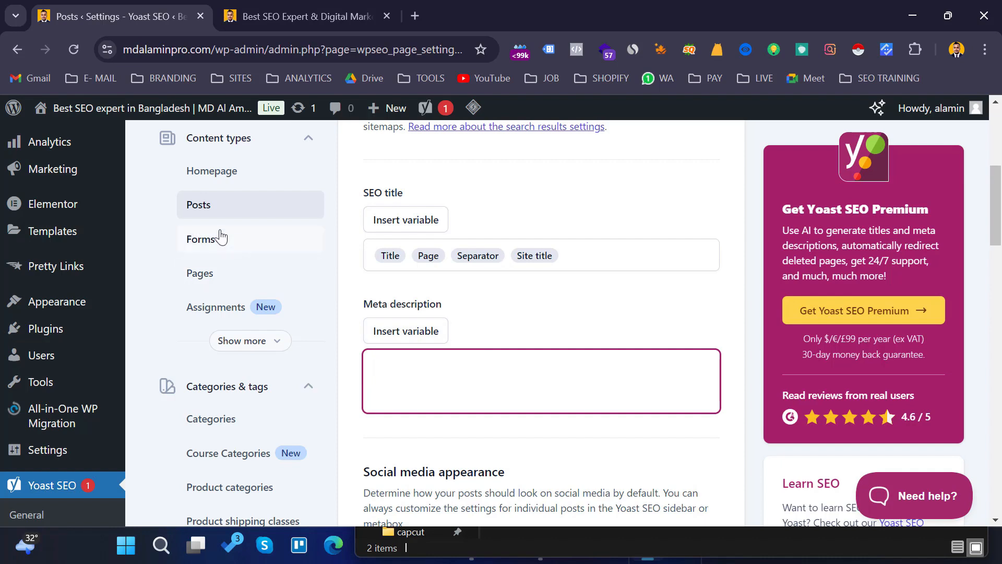
# - Open the Forms and then the Pages content type settings and review their search appearance options
pyautogui.click(212, 244)
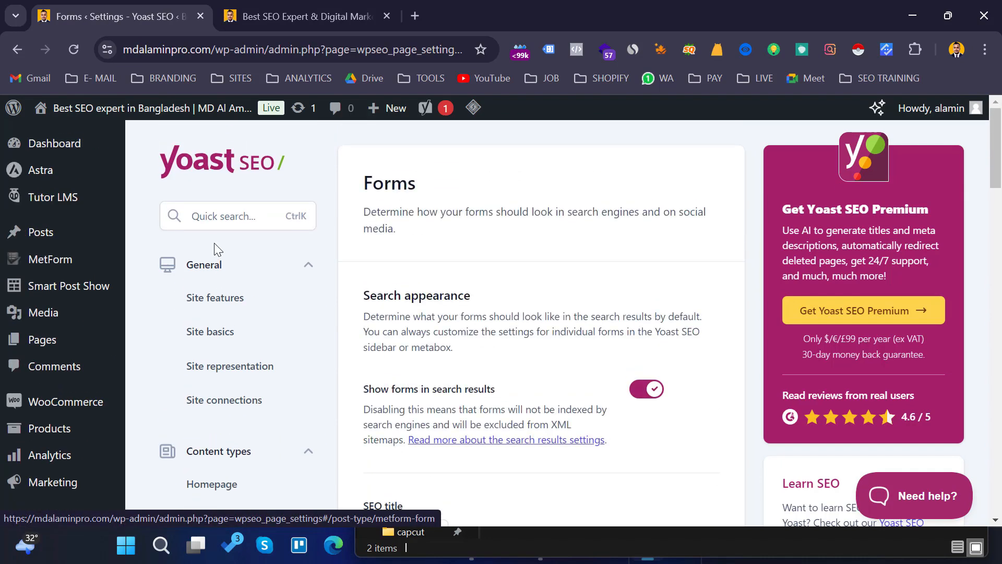
pyautogui.scroll(-10, 470, 295)
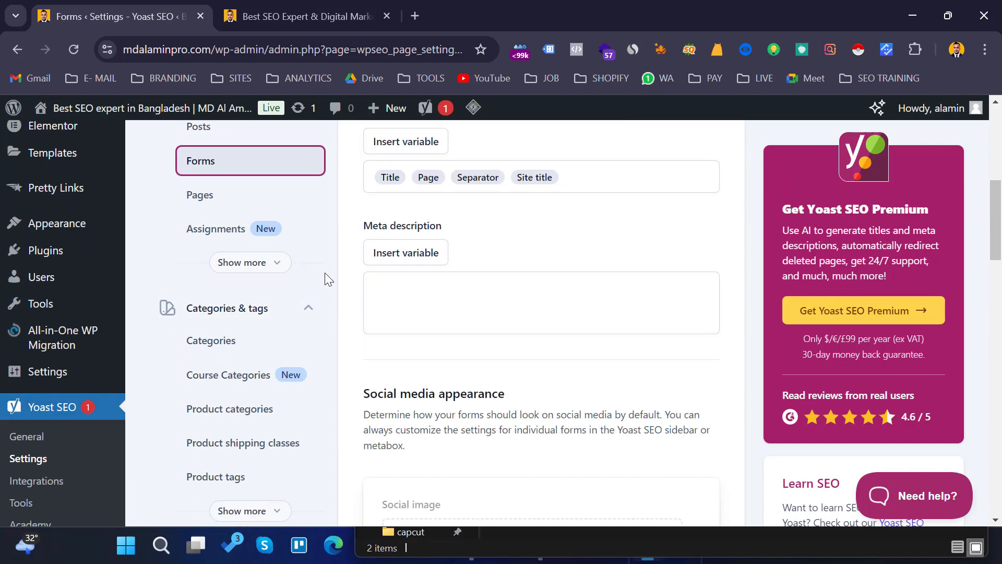
pyautogui.click(215, 201)
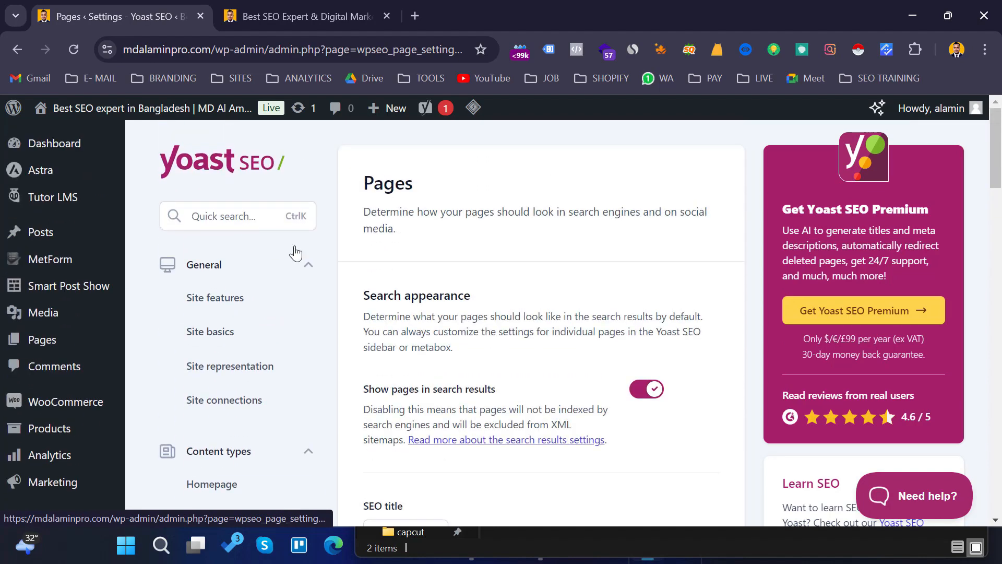
pyautogui.scroll(-2, 501, 305)
pyautogui.scroll(1, 601, 320)
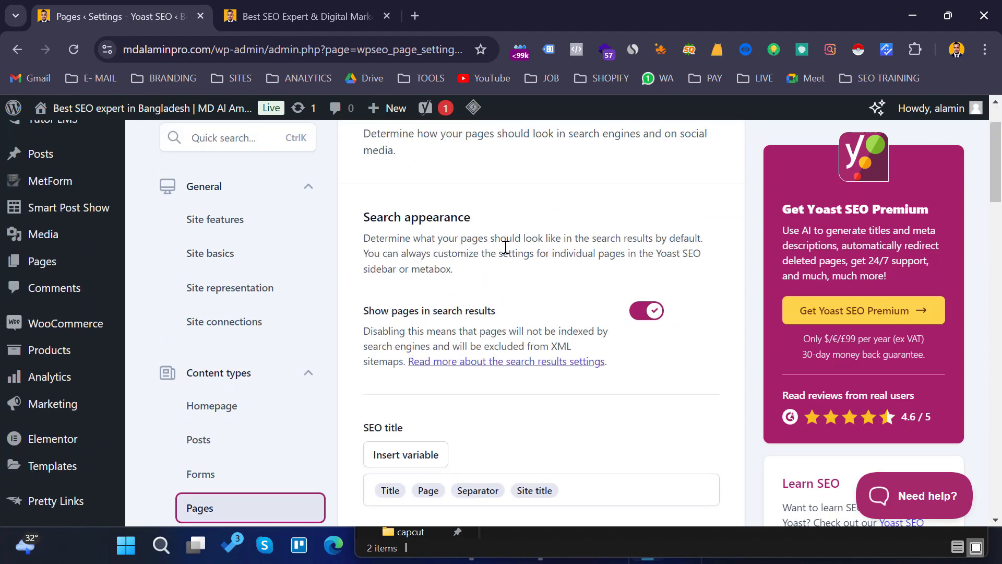
pyautogui.scroll(-4, 570, 313)
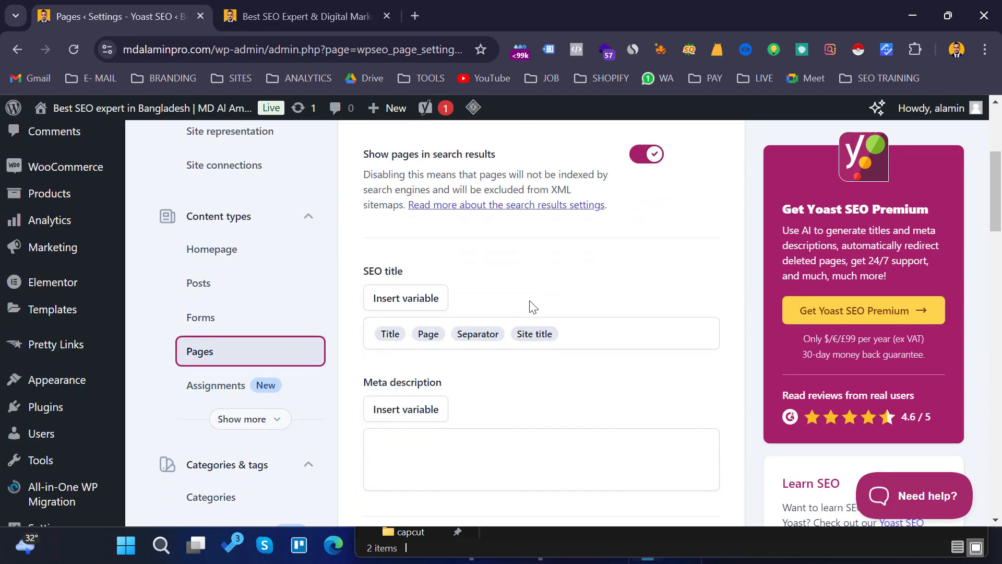
pyautogui.scroll(3, 546, 295)
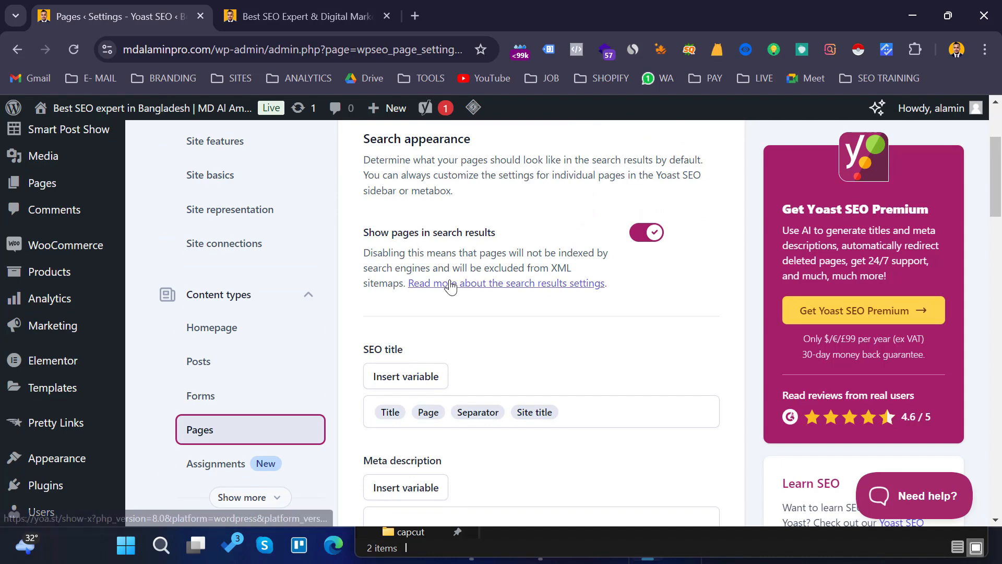
pyautogui.scroll(-1, 380, 251)
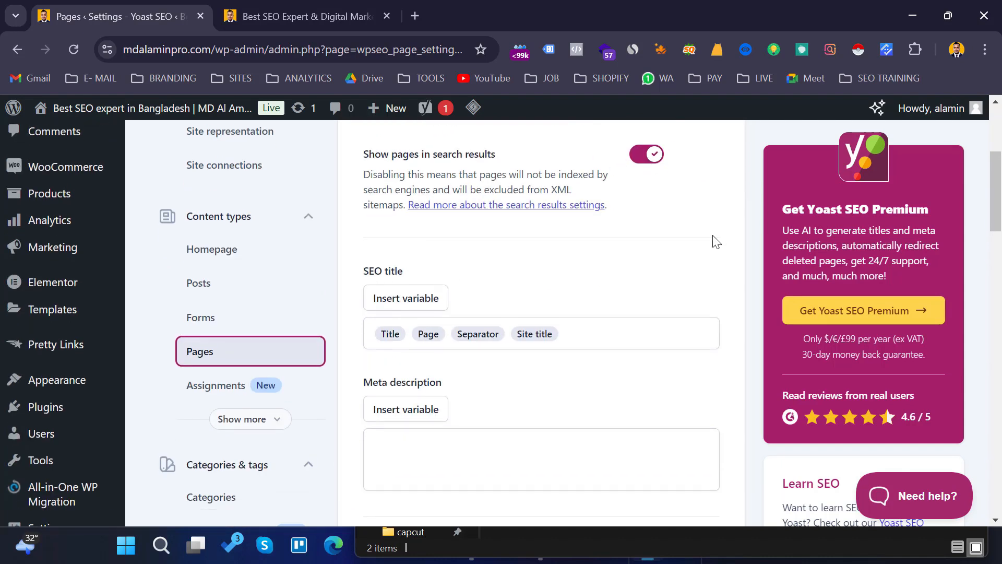
pyautogui.scroll(-1, 614, 226)
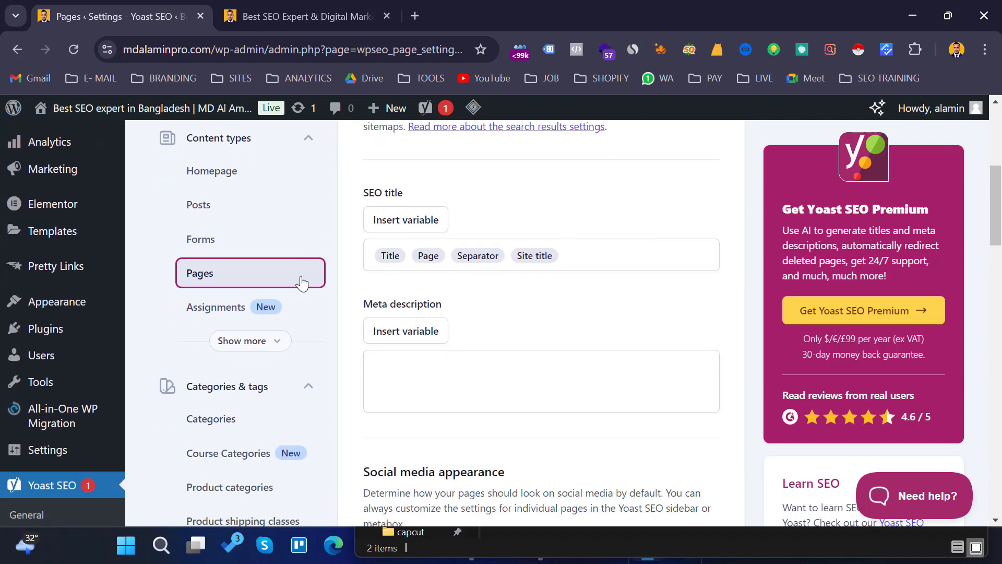
pyautogui.scroll(-1, 299, 320)
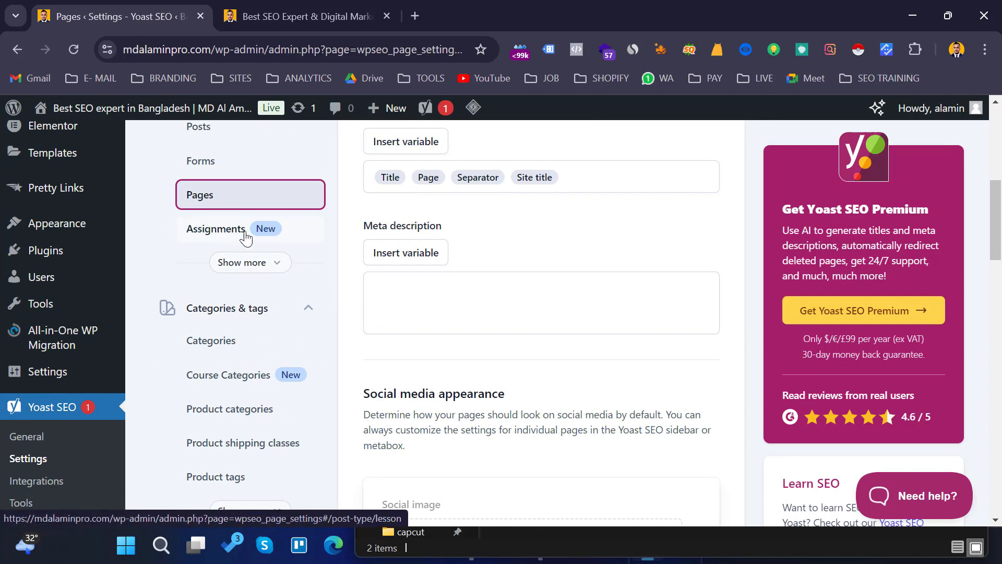
# - Expand the full content type list, open Products and review its search and social media appearance settings
pyautogui.click(269, 264)
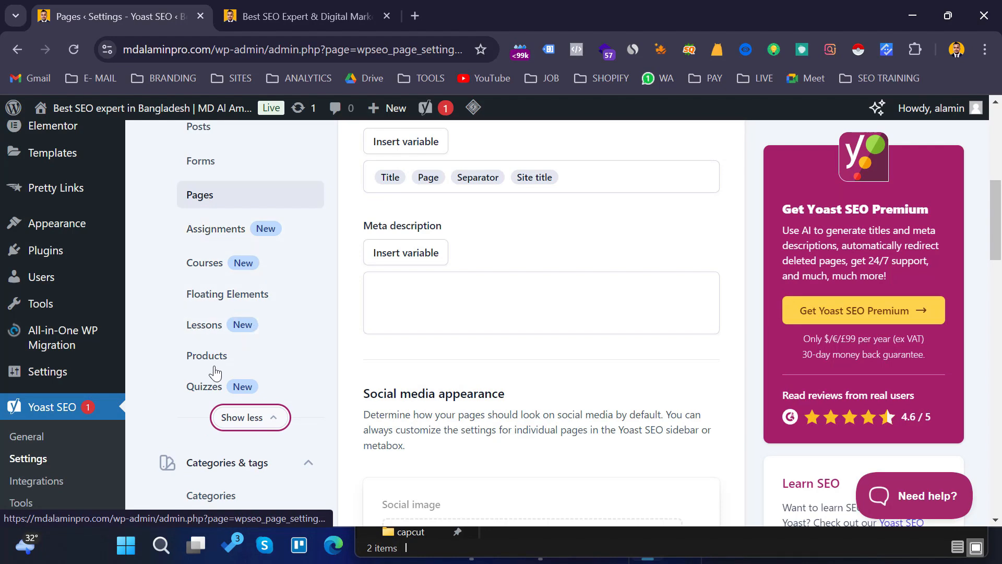
pyautogui.click(229, 359)
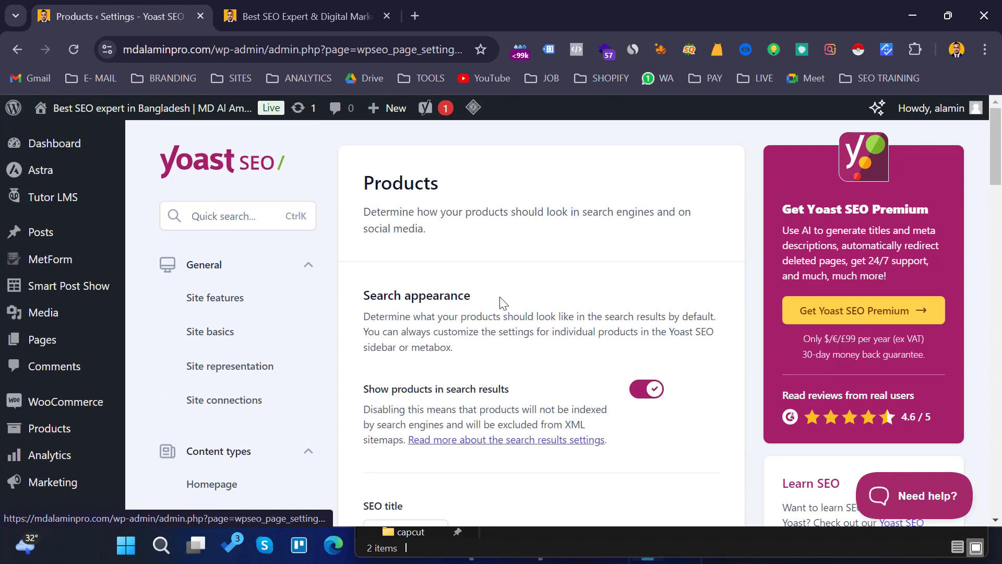
pyautogui.scroll(-5, 514, 303)
pyautogui.scroll(-5, 580, 294)
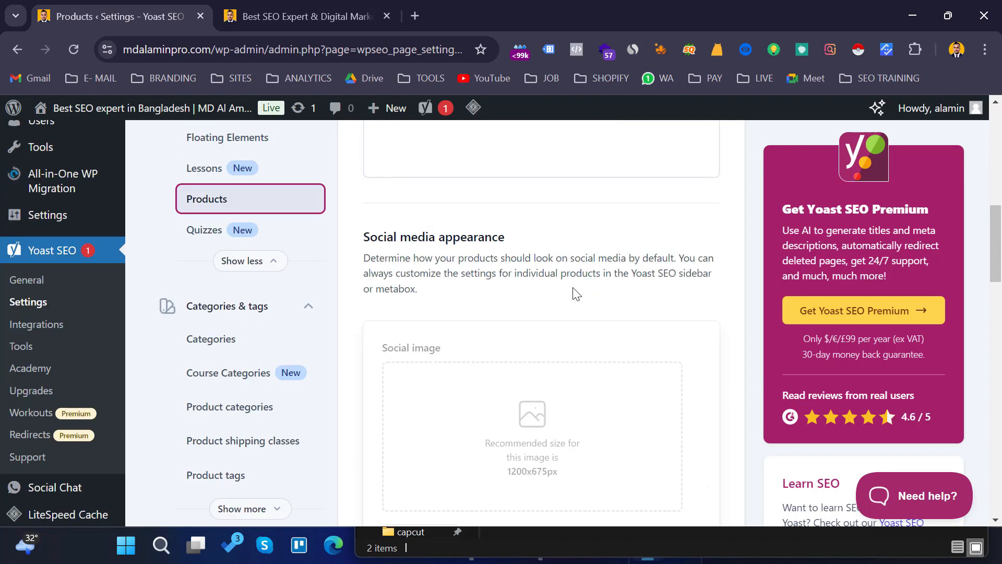
pyautogui.scroll(-4, 590, 277)
pyautogui.scroll(3, 590, 286)
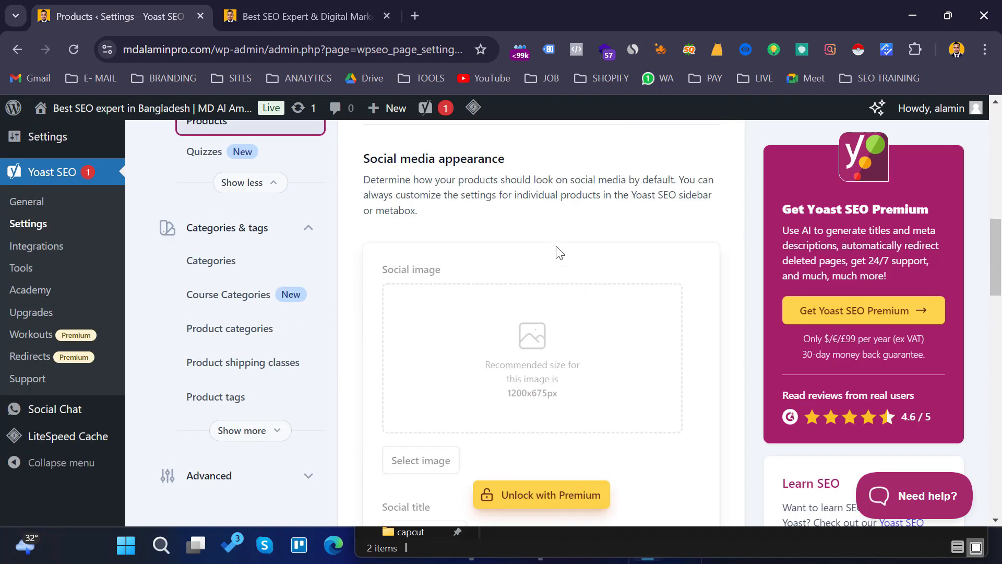
pyautogui.scroll(5, 277, 298)
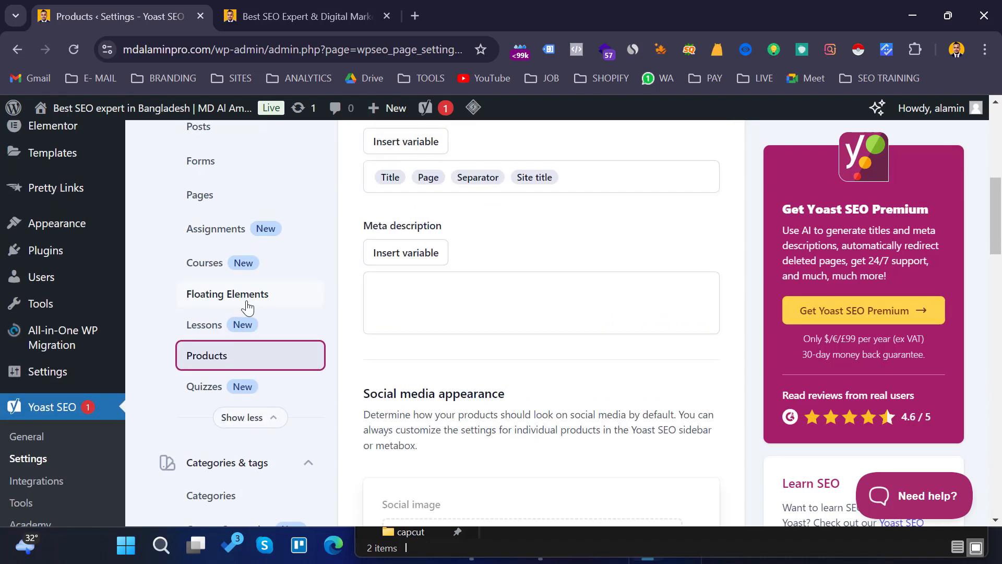
pyautogui.scroll(-3, 282, 298)
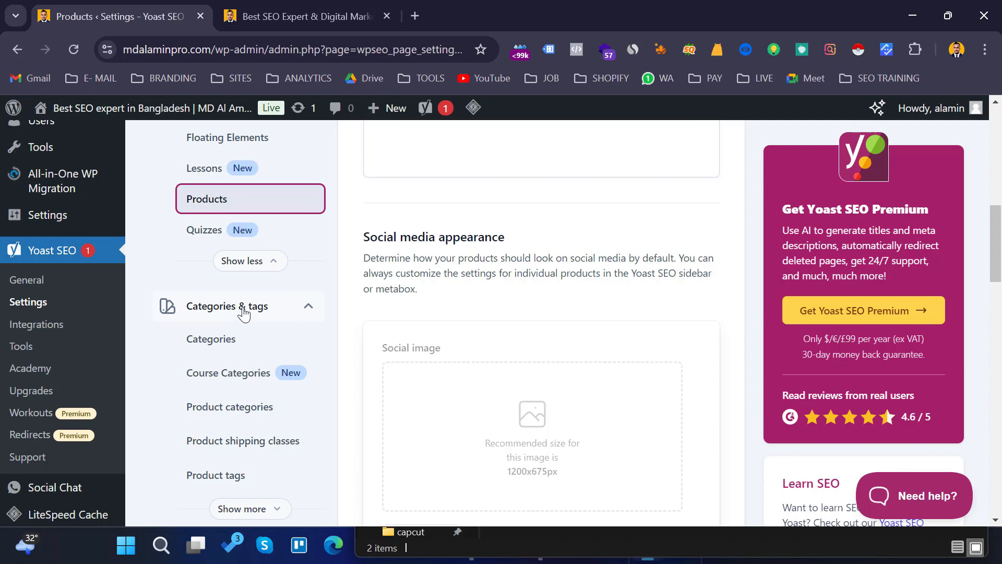
# - Open the Categories taxonomy settings under Categories & tags and review its search and social media appearance
pyautogui.click(262, 311)
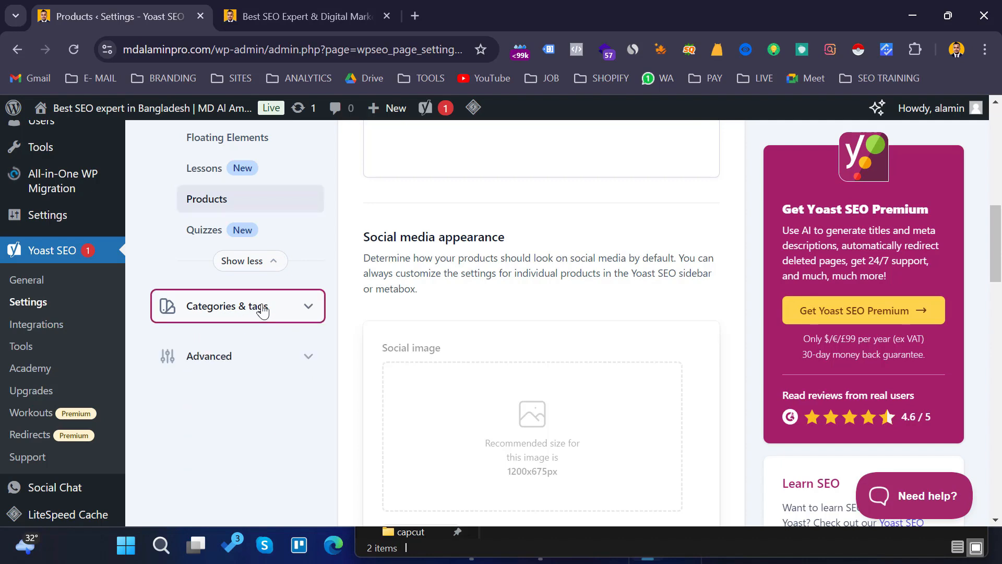
pyautogui.click(262, 310)
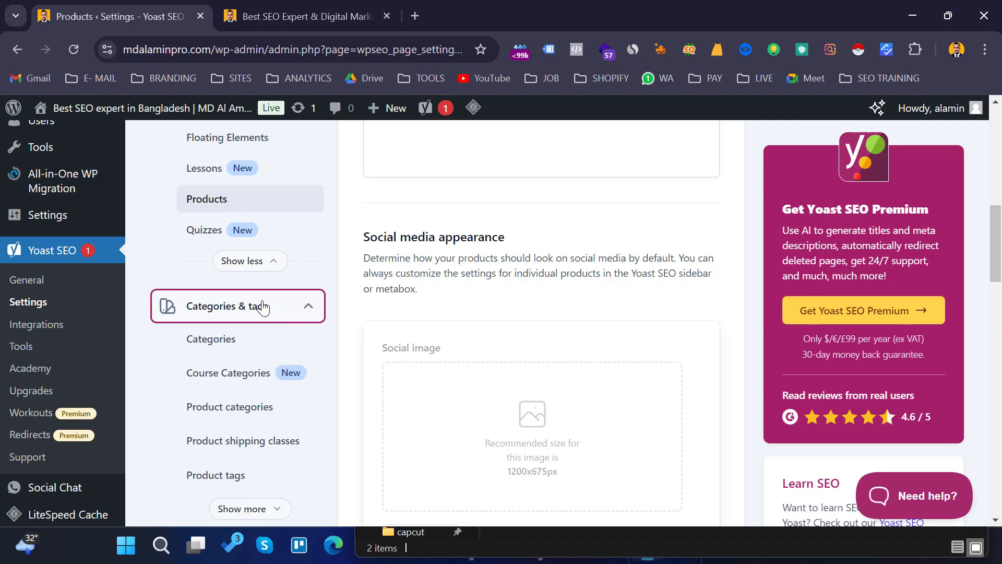
pyautogui.click(224, 346)
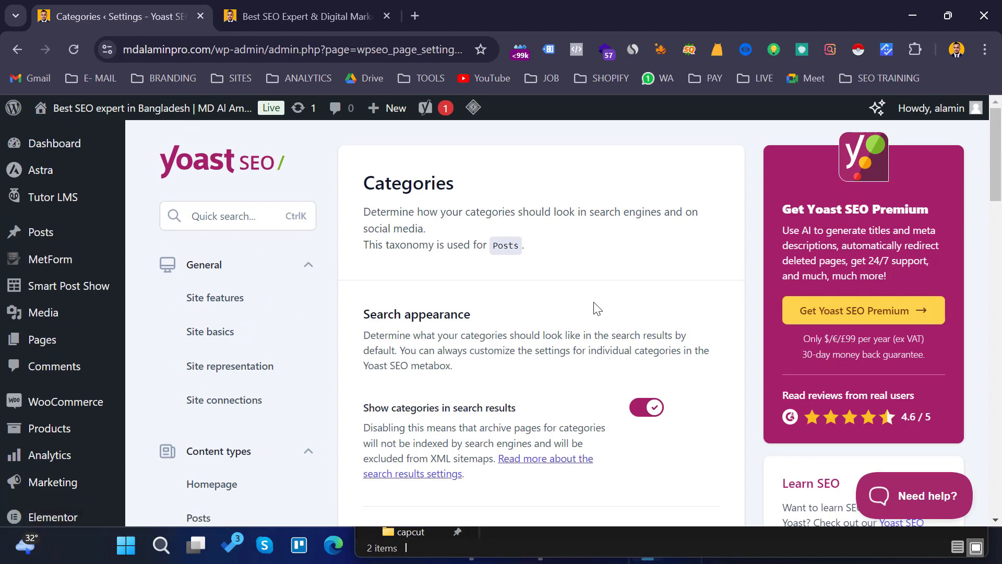
pyautogui.scroll(-3, 560, 286)
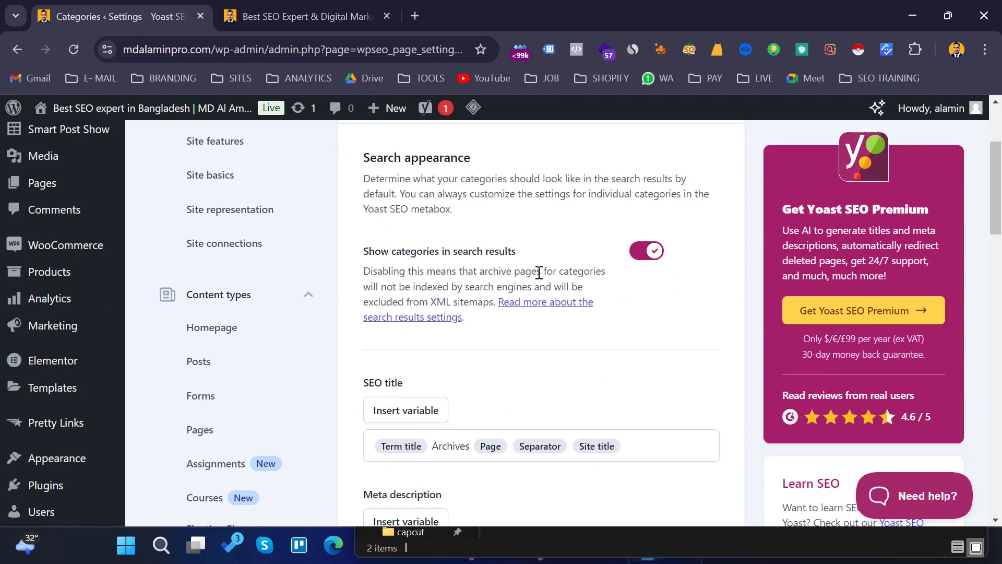
pyautogui.scroll(-7, 601, 264)
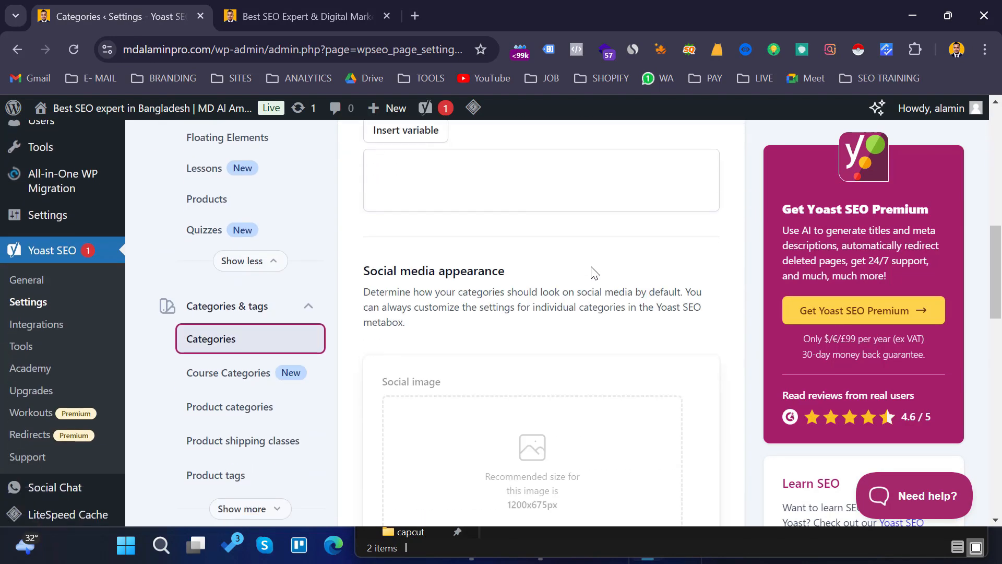
pyautogui.scroll(-4, 593, 273)
pyautogui.scroll(1, 593, 273)
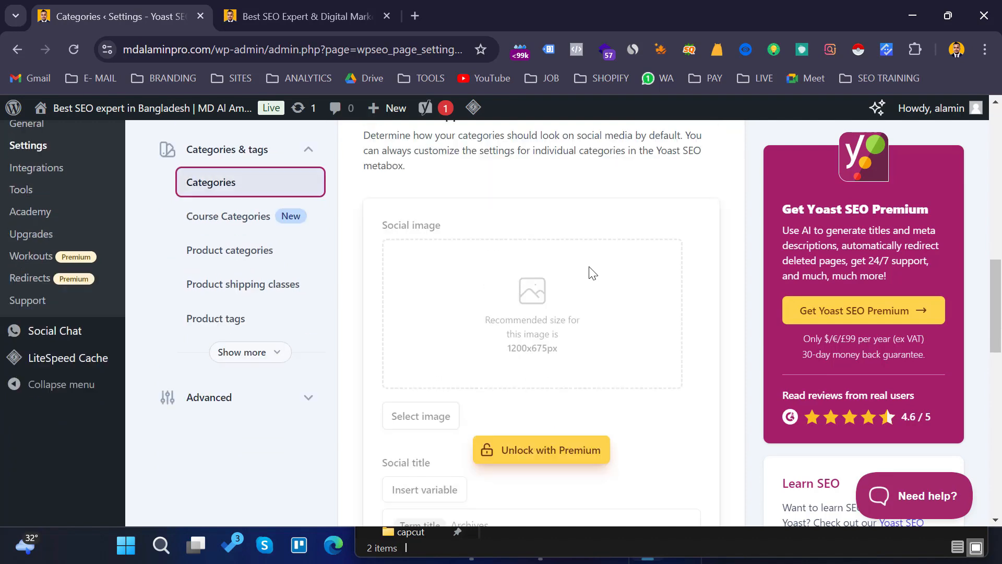
pyautogui.scroll(3, 591, 273)
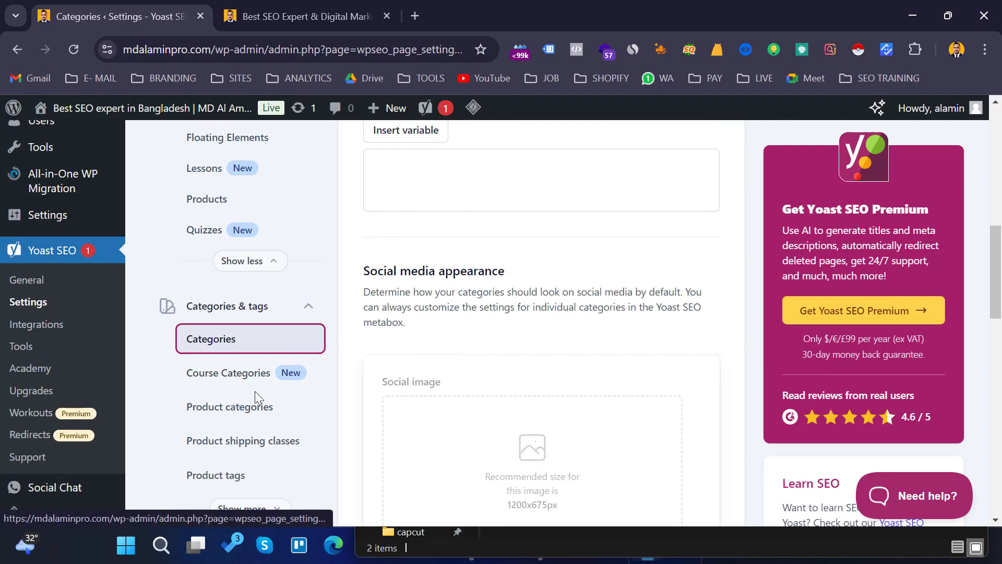
# - Expand the full taxonomy list, open Product tags and review its search and social media appearance settings
pyautogui.scroll(-3, 277, 384)
pyautogui.click(252, 352)
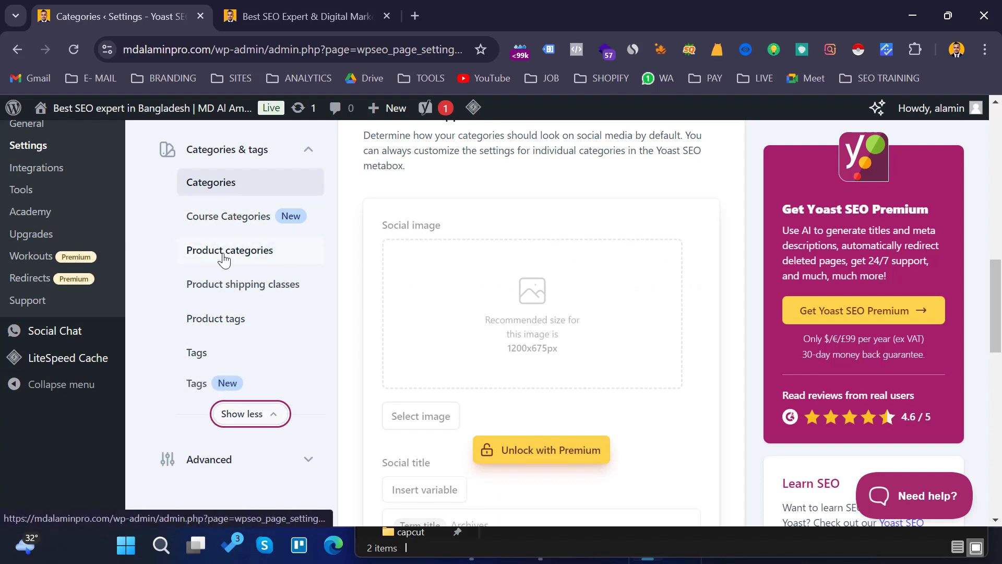
pyautogui.click(227, 322)
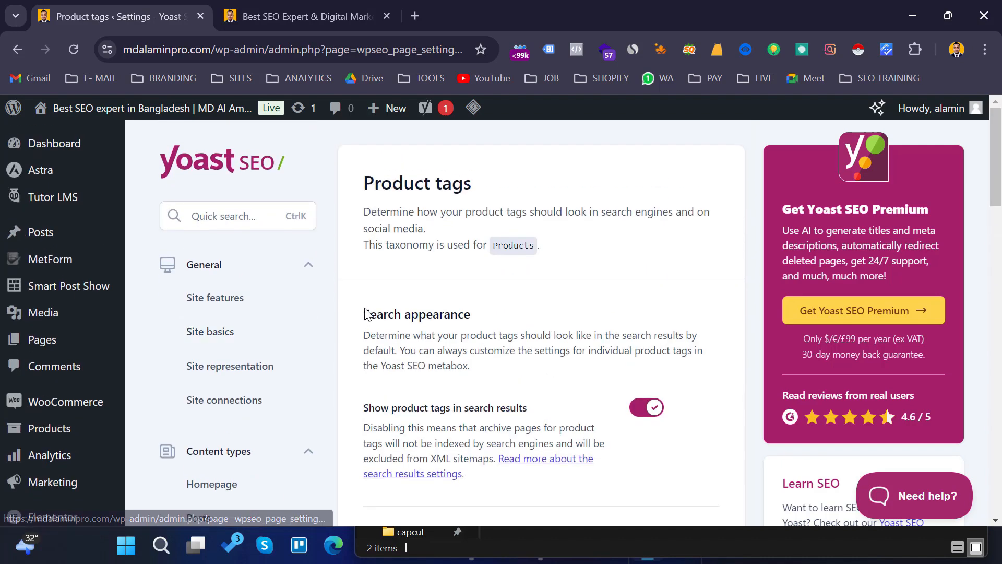
pyautogui.scroll(-3, 366, 311)
pyautogui.scroll(-10, 321, 332)
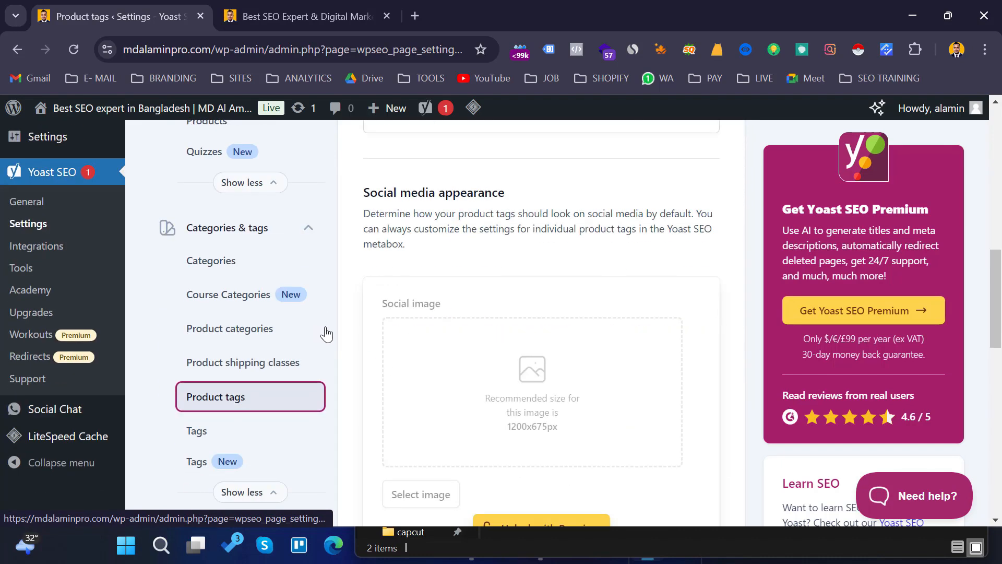
pyautogui.scroll(5, 437, 321)
pyautogui.scroll(4, 437, 321)
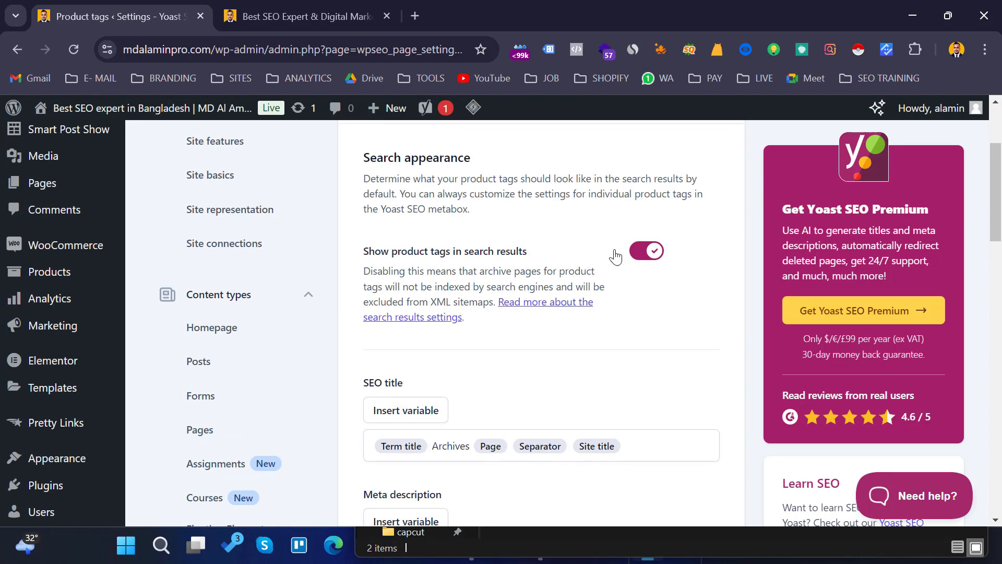
pyautogui.scroll(-8, 438, 304)
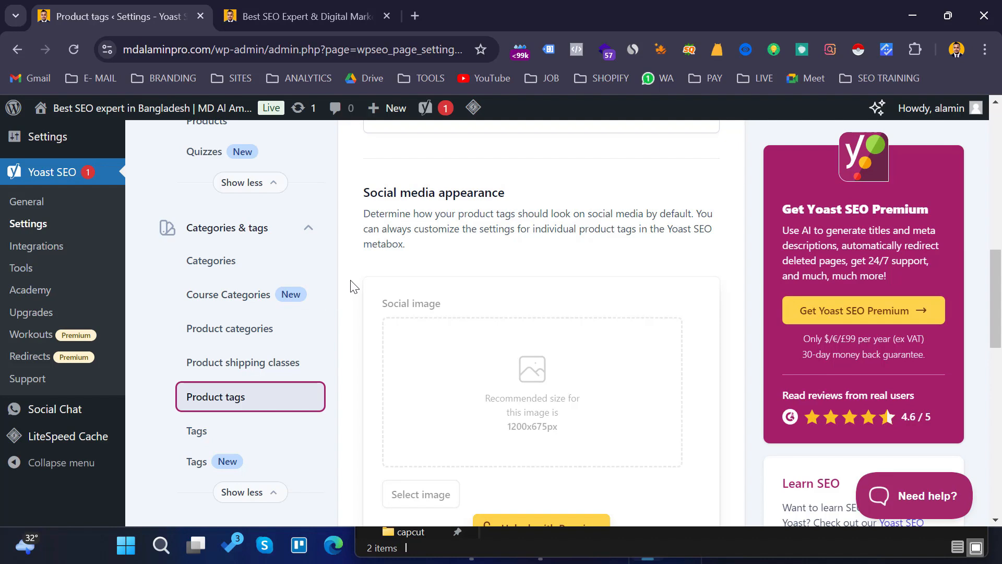
pyautogui.scroll(-4, 349, 286)
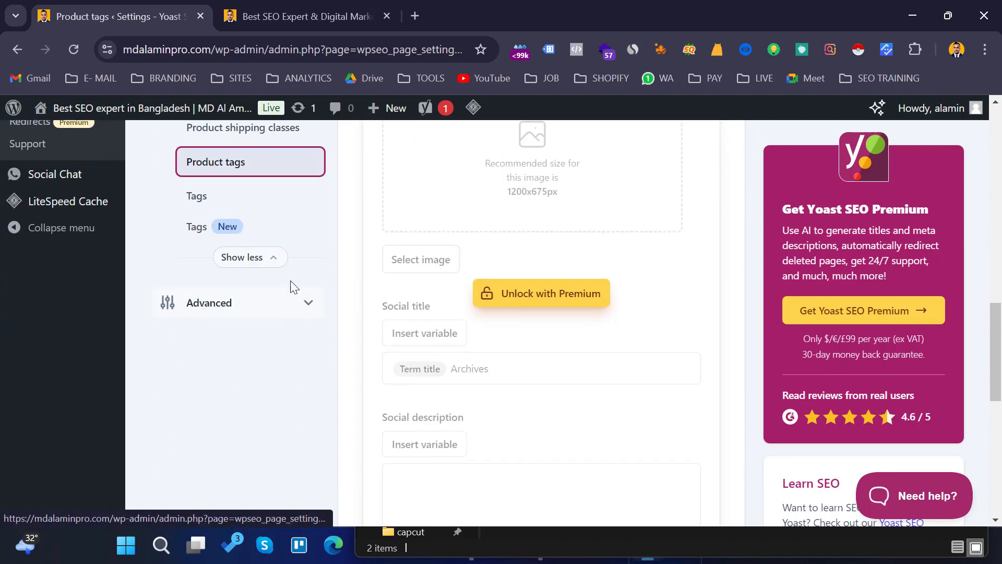
# - Open the Tags taxonomy settings, turn off showing tags in search results, and save the changes
pyautogui.click(207, 199)
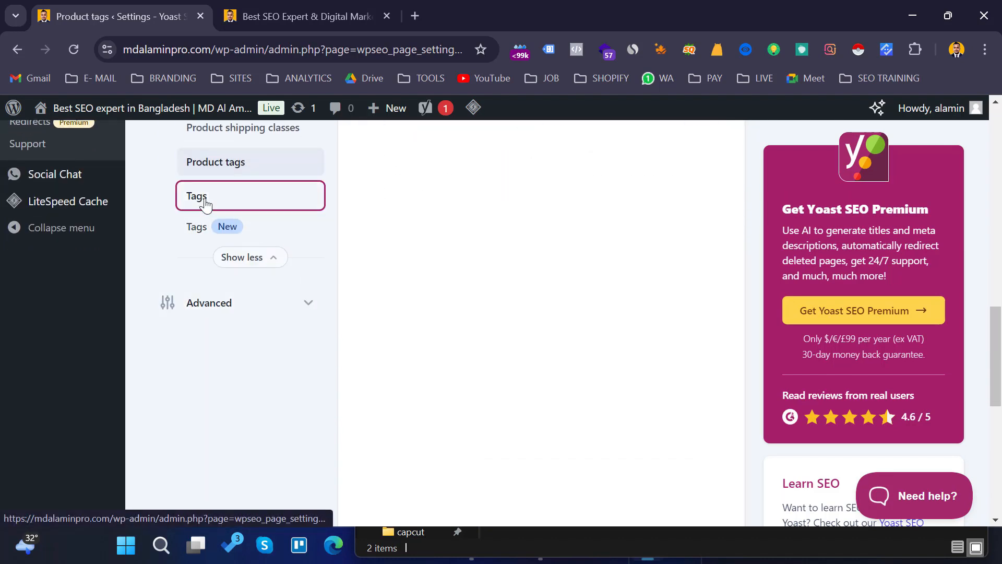
pyautogui.scroll(-5, 381, 274)
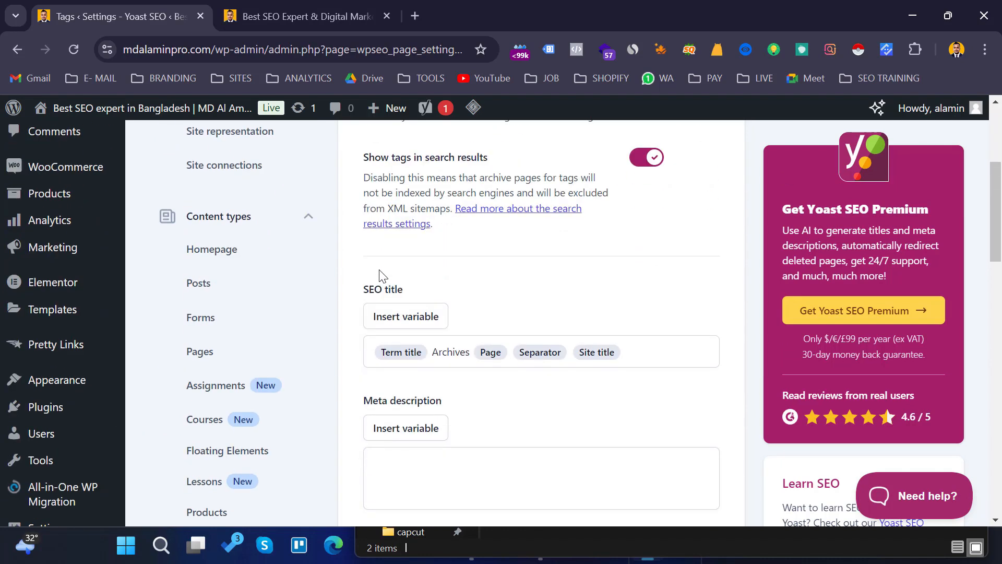
pyautogui.scroll(3, 543, 298)
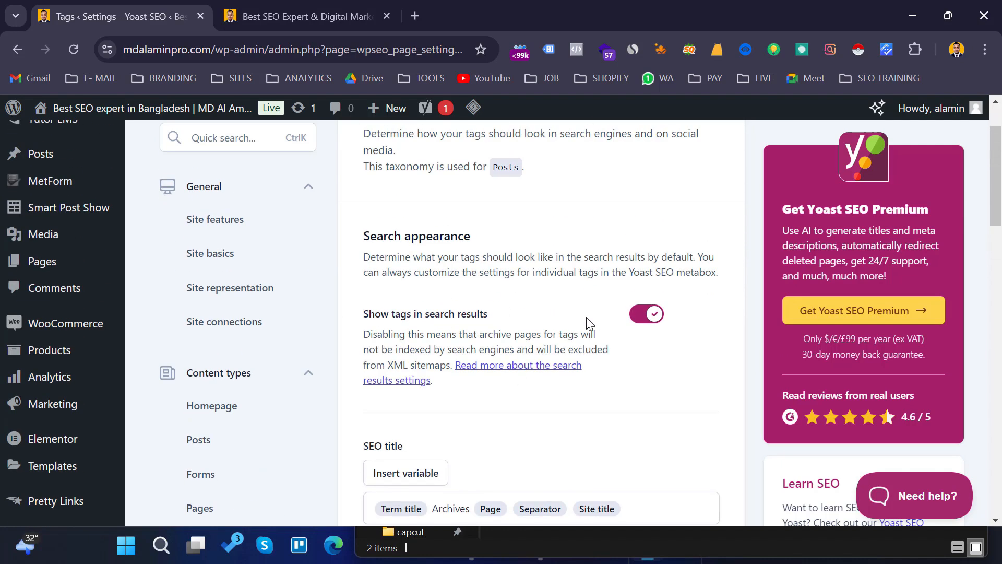
pyautogui.click(641, 316)
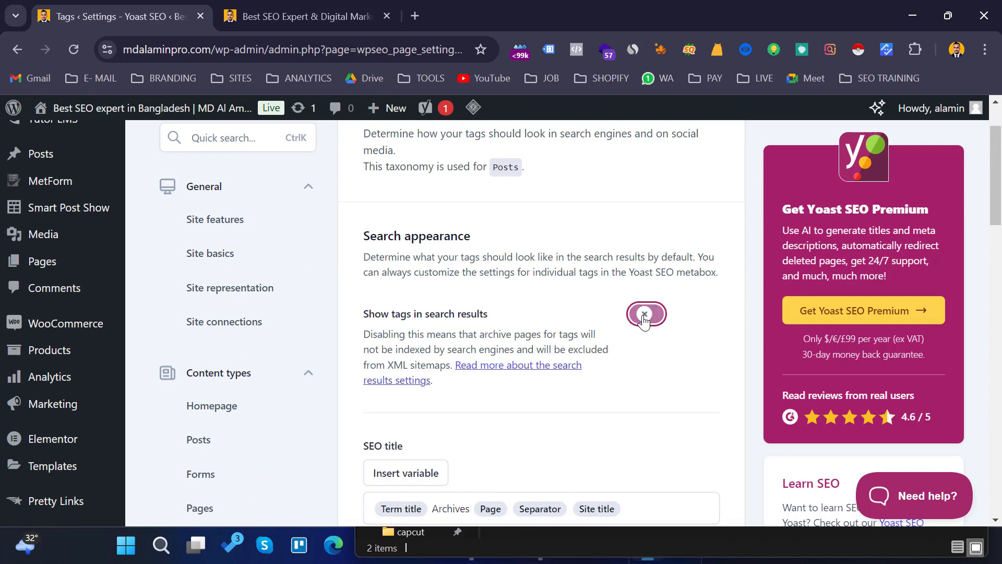
pyautogui.scroll(-3, 685, 327)
pyautogui.scroll(-6, 686, 325)
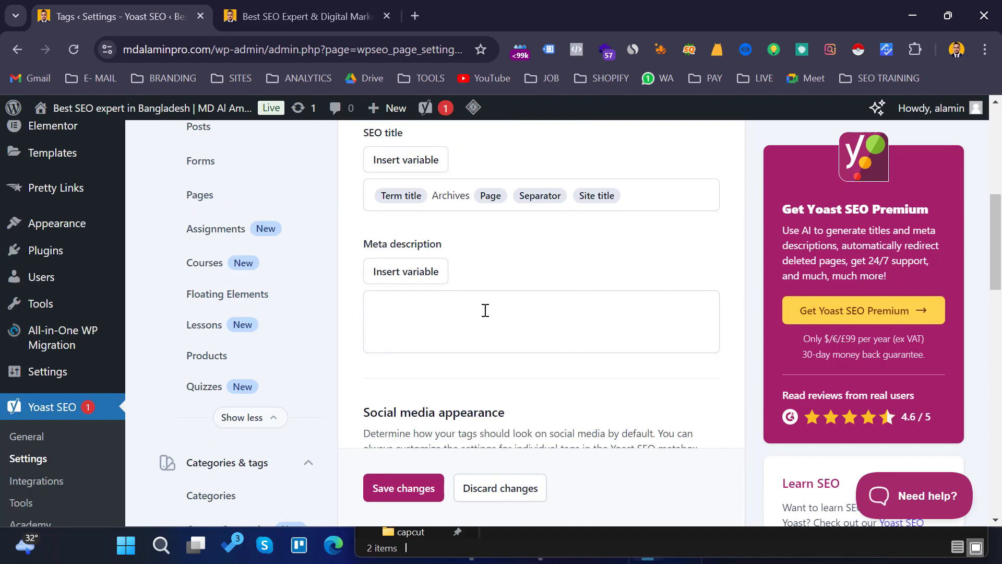
pyautogui.scroll(-5, 442, 369)
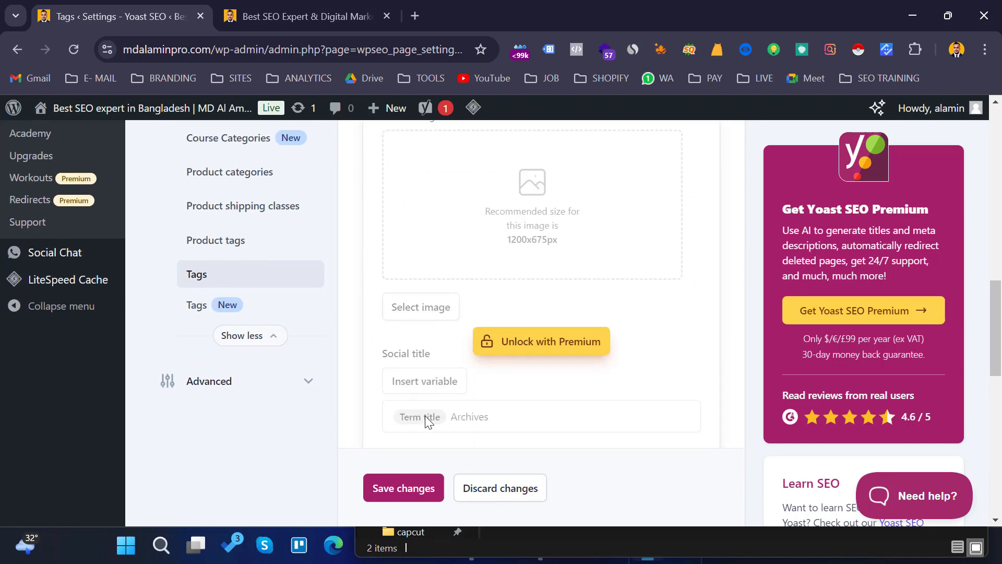
pyautogui.click(389, 489)
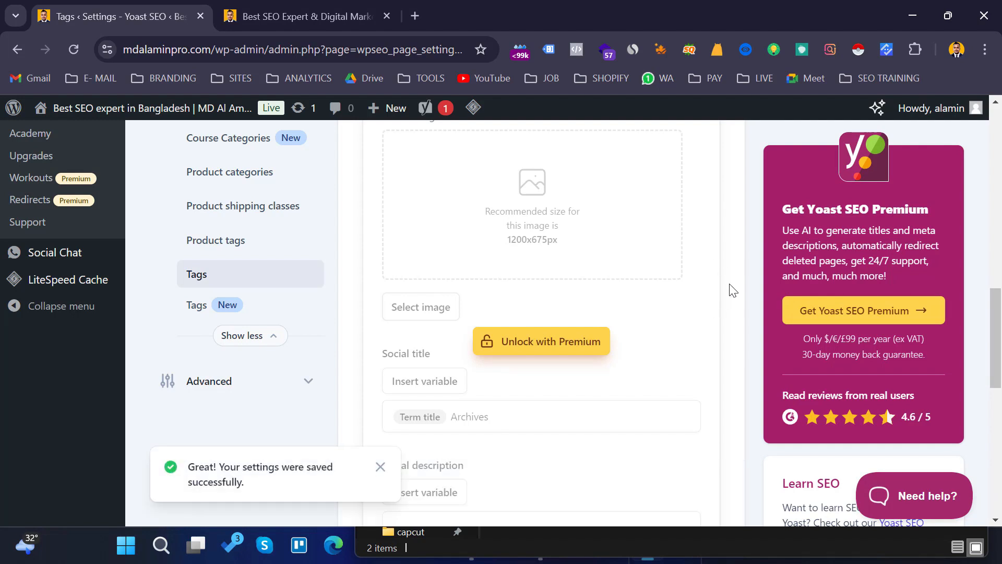
# - Review the Tags settings page's search appearance and social media appearance sections
pyautogui.scroll(15, 679, 281)
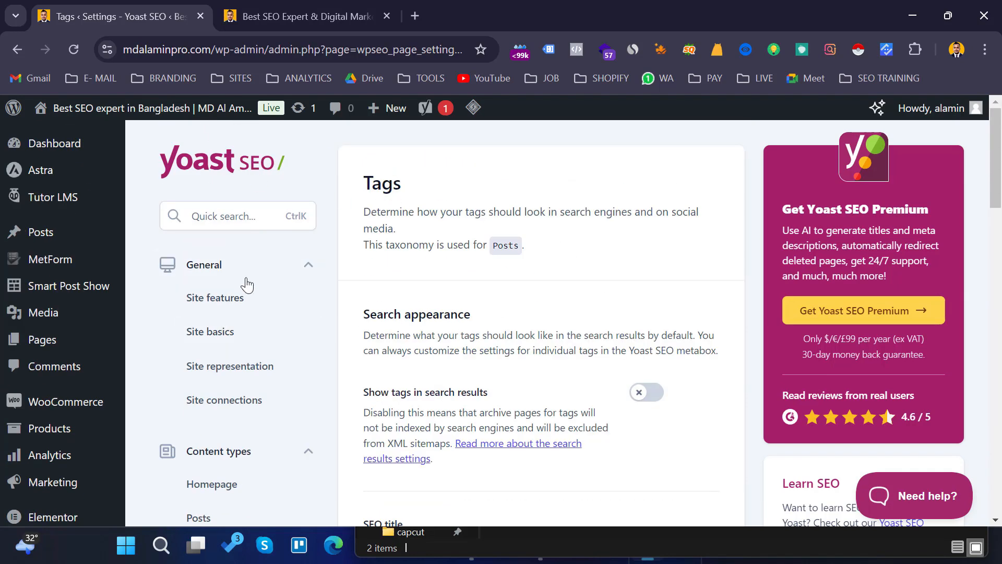
pyautogui.scroll(-5, 308, 277)
pyautogui.scroll(-12, 306, 303)
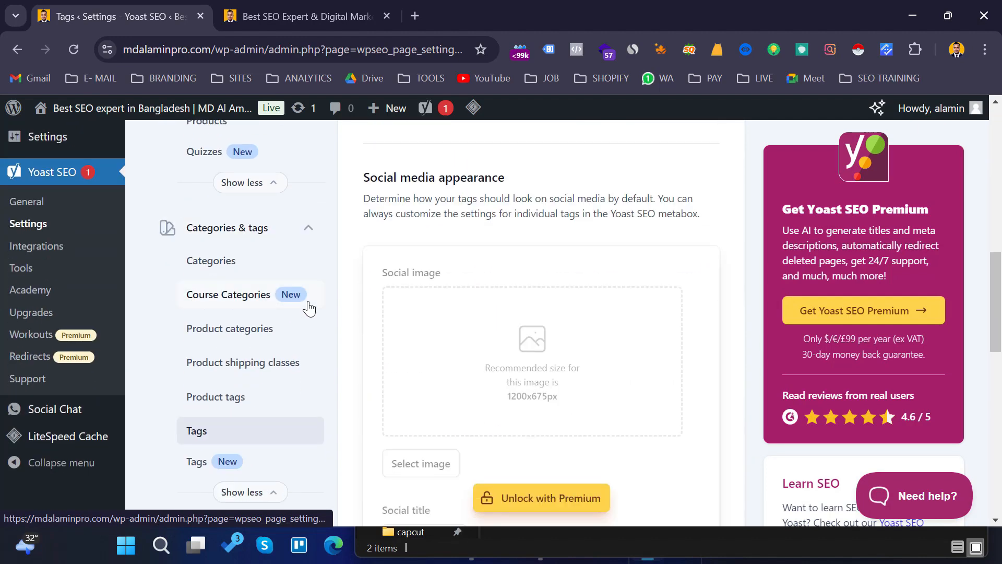
pyautogui.scroll(6, 309, 313)
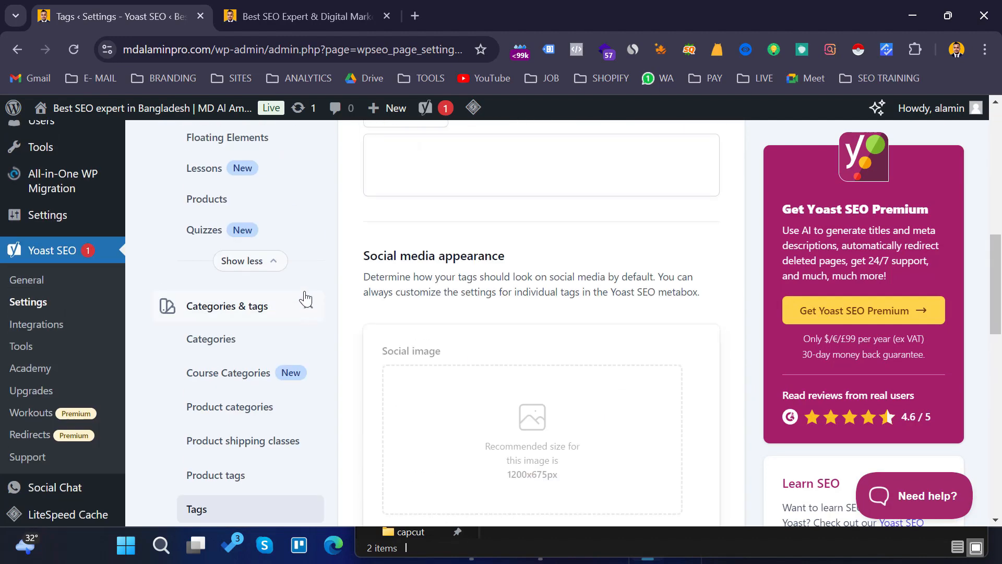
pyautogui.scroll(-4, 305, 303)
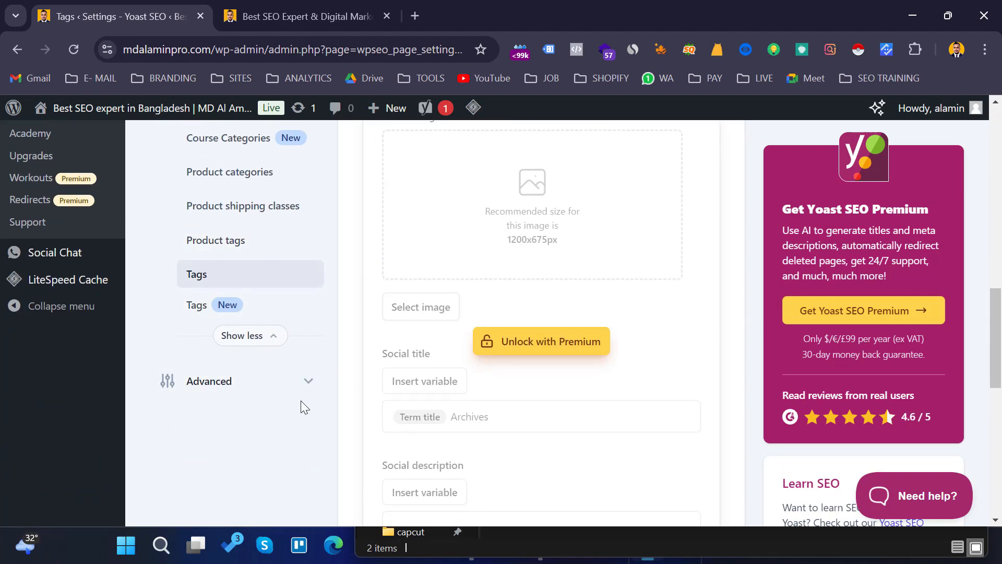
pyautogui.scroll(6, 603, 357)
pyautogui.scroll(10, 603, 357)
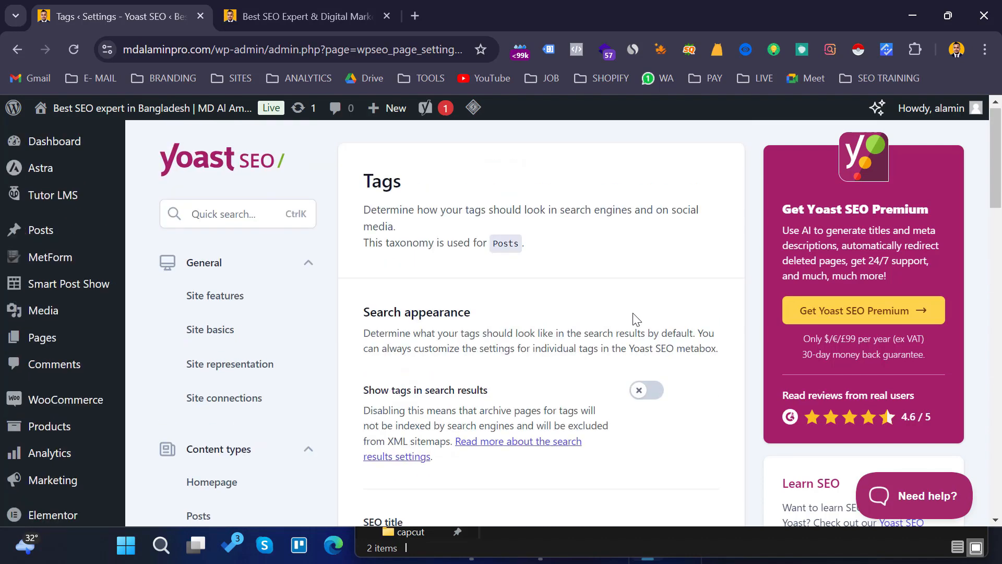